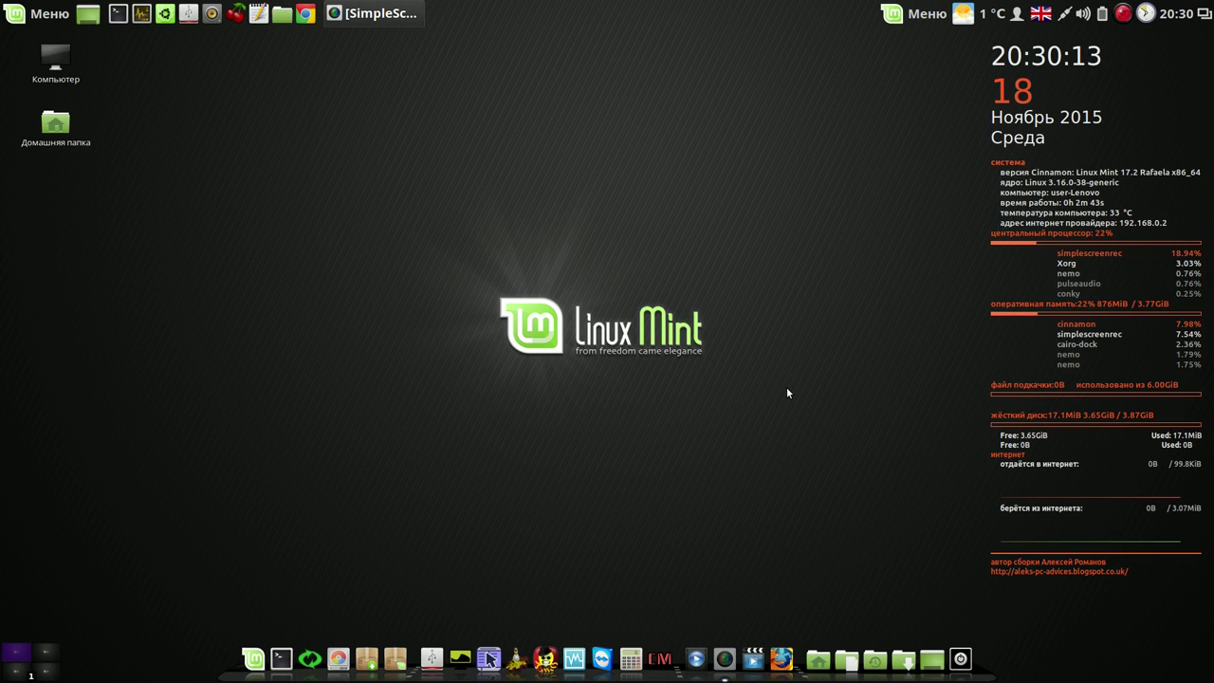
# Step: Open the Krusader file manager and restart it with root privileges, entering the account password
pyautogui.click(490, 658)
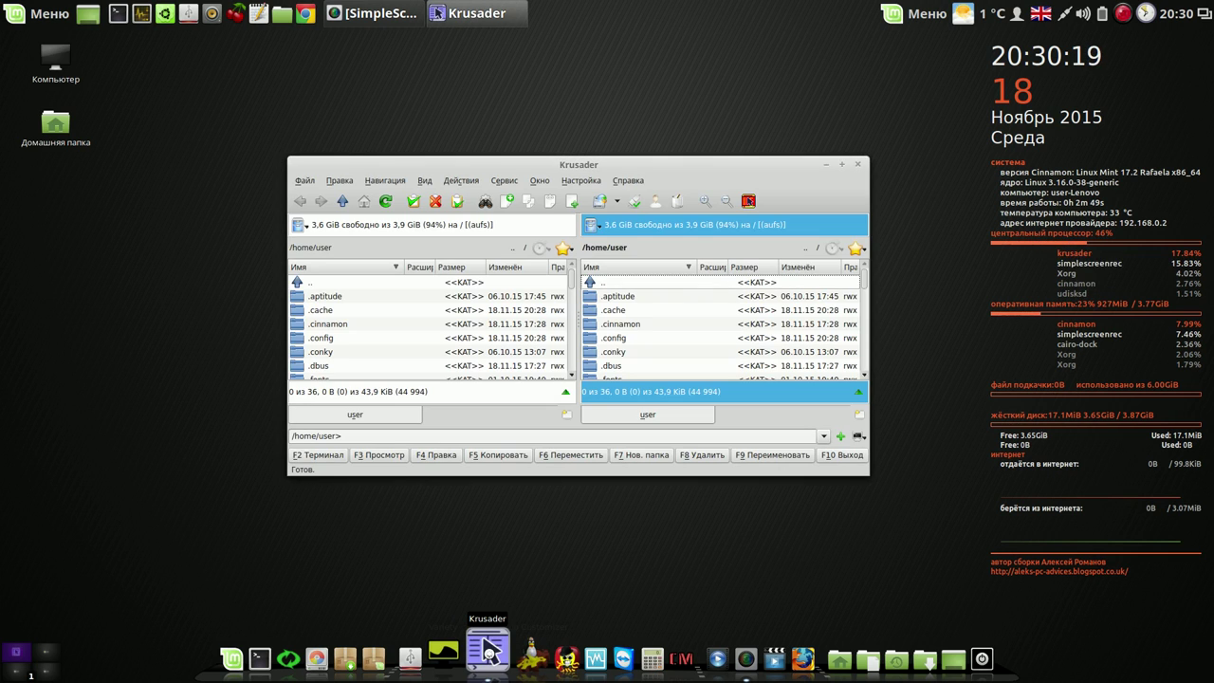
pyautogui.click(748, 201)
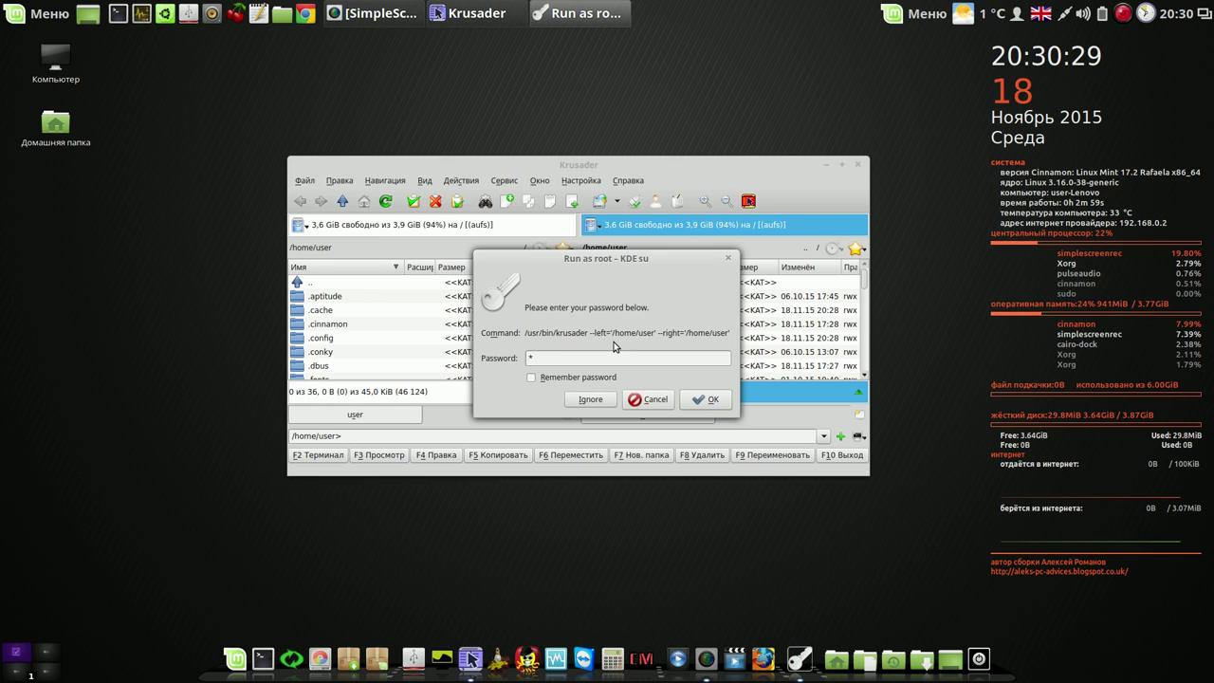
pyautogui.write('*')
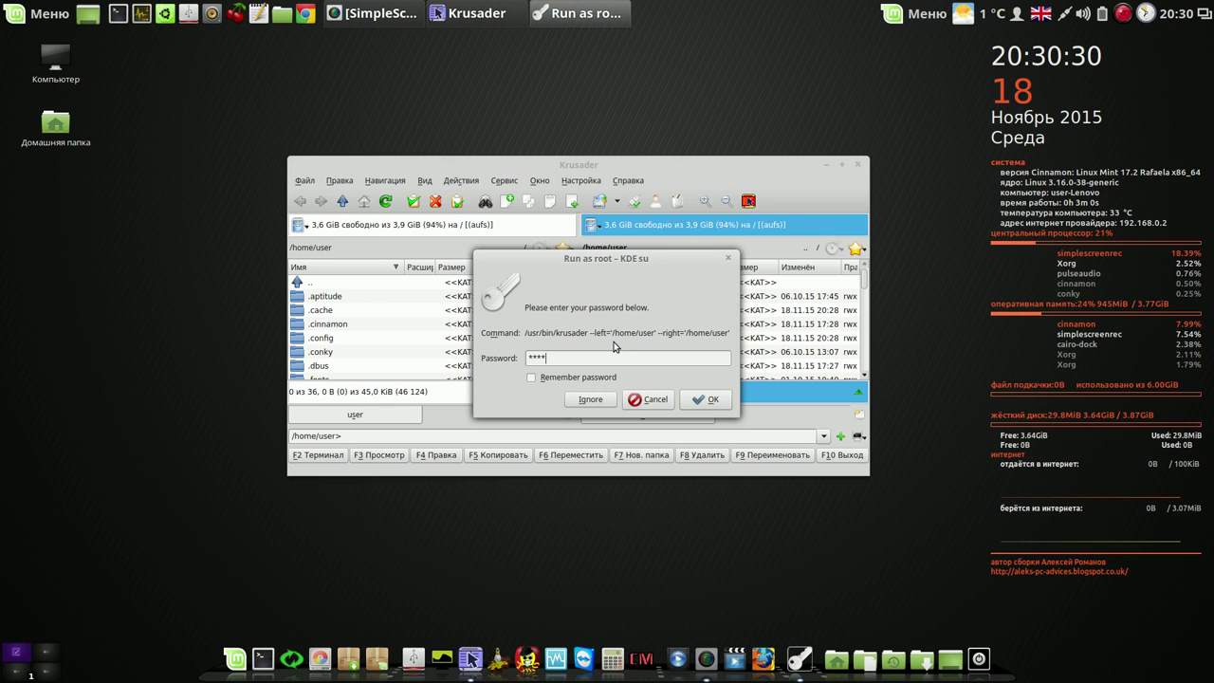
pyautogui.click(713, 398)
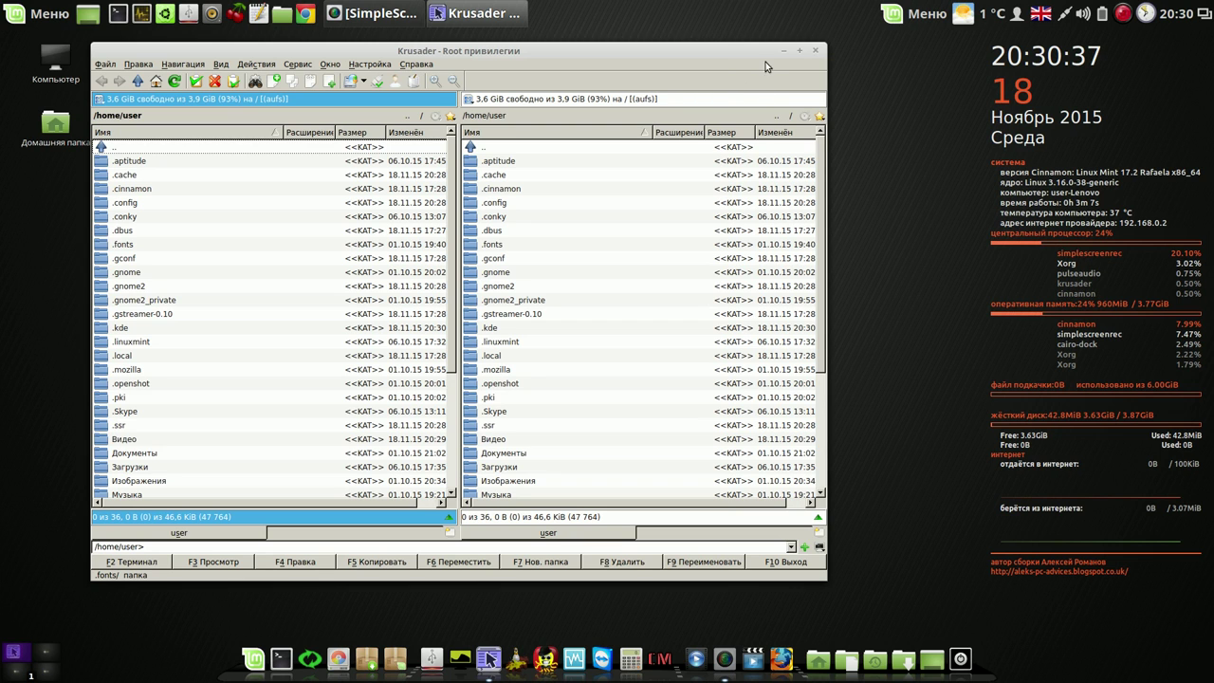
pyautogui.moveTo(714, 54); pyautogui.dragTo(751, 52)
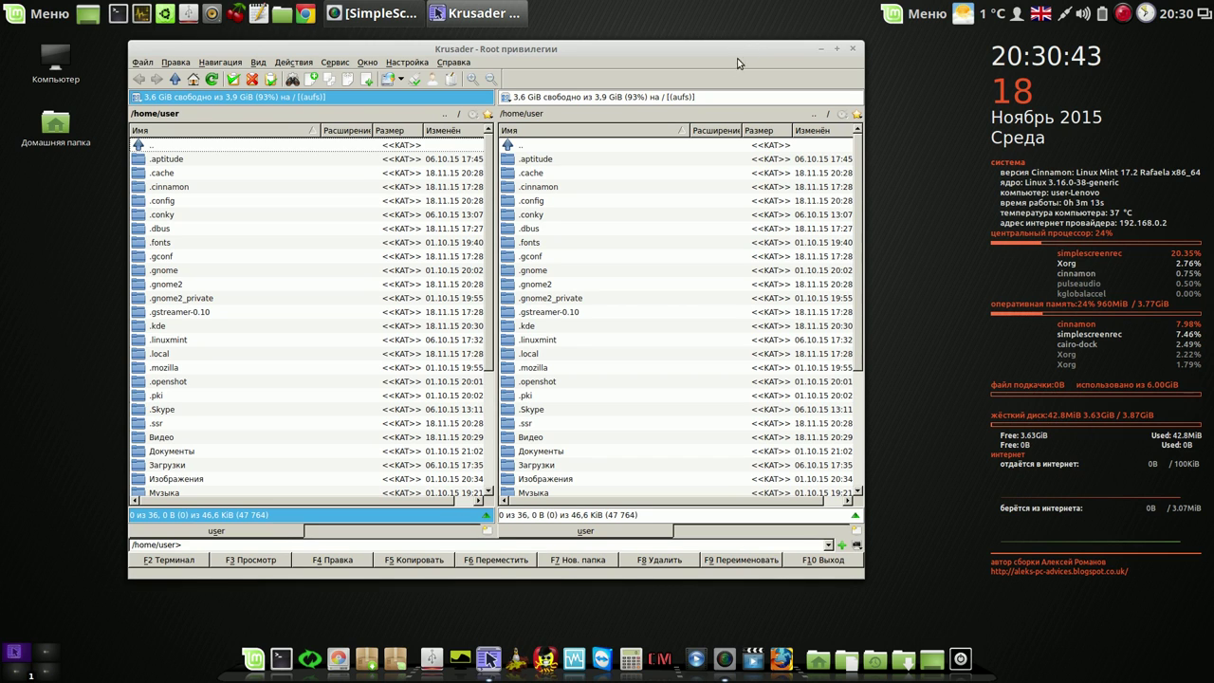
# Step: Mount the 500 GiB data partition in the active file pane and open its 17-nov-2015 folder
pyautogui.click(136, 97)
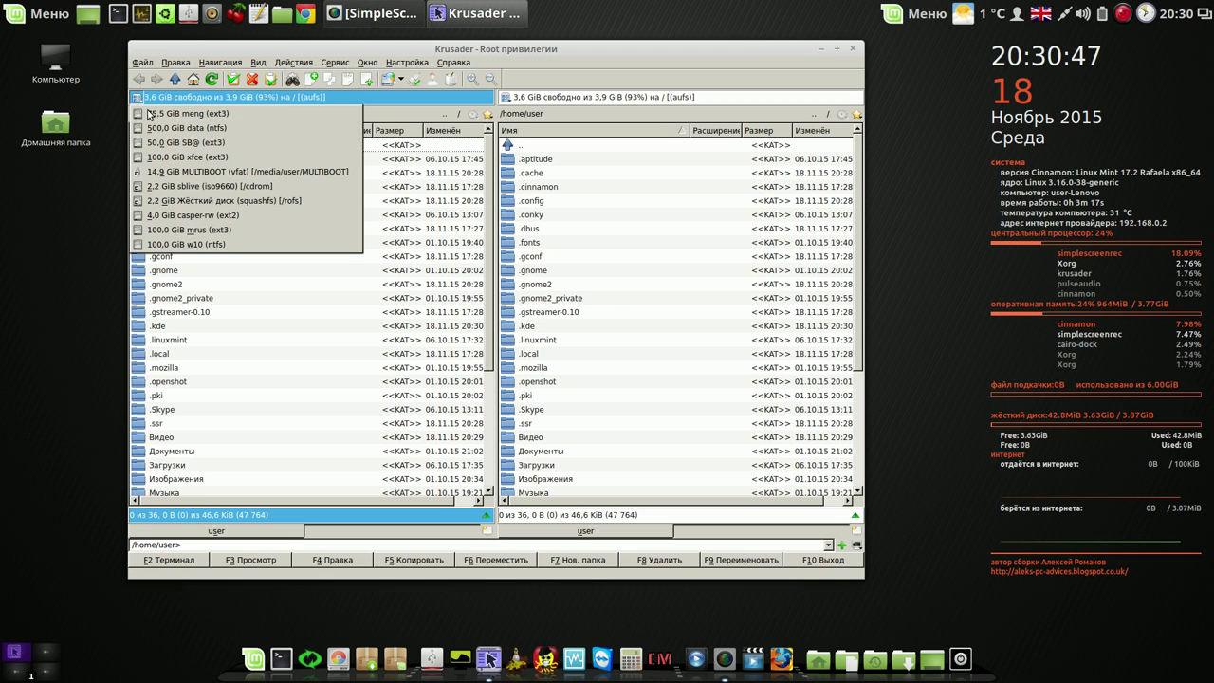
pyautogui.click(159, 128)
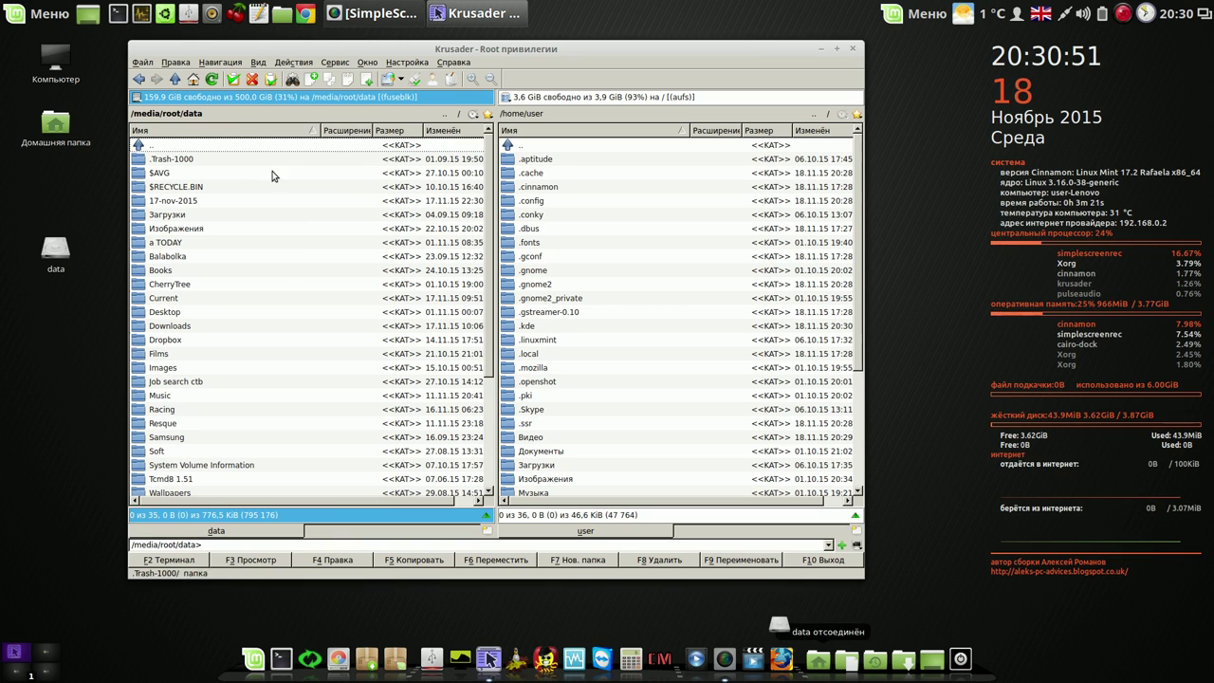
pyautogui.click(193, 203)
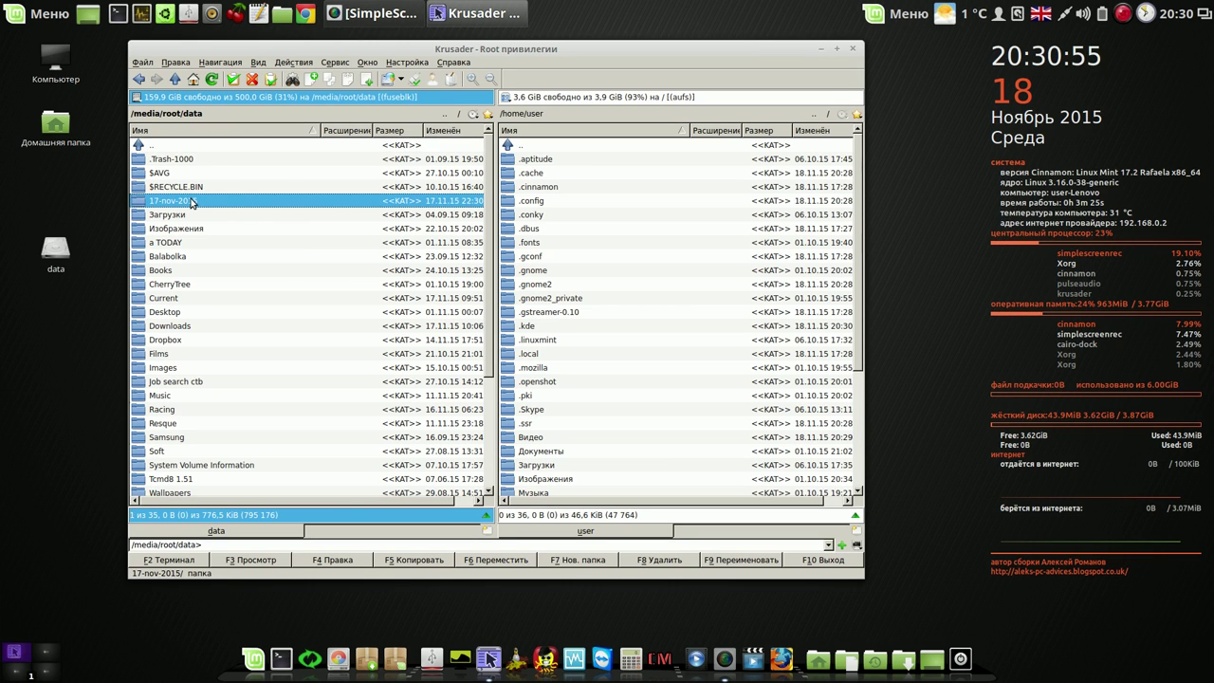
pyautogui.doubleClick(192, 203)
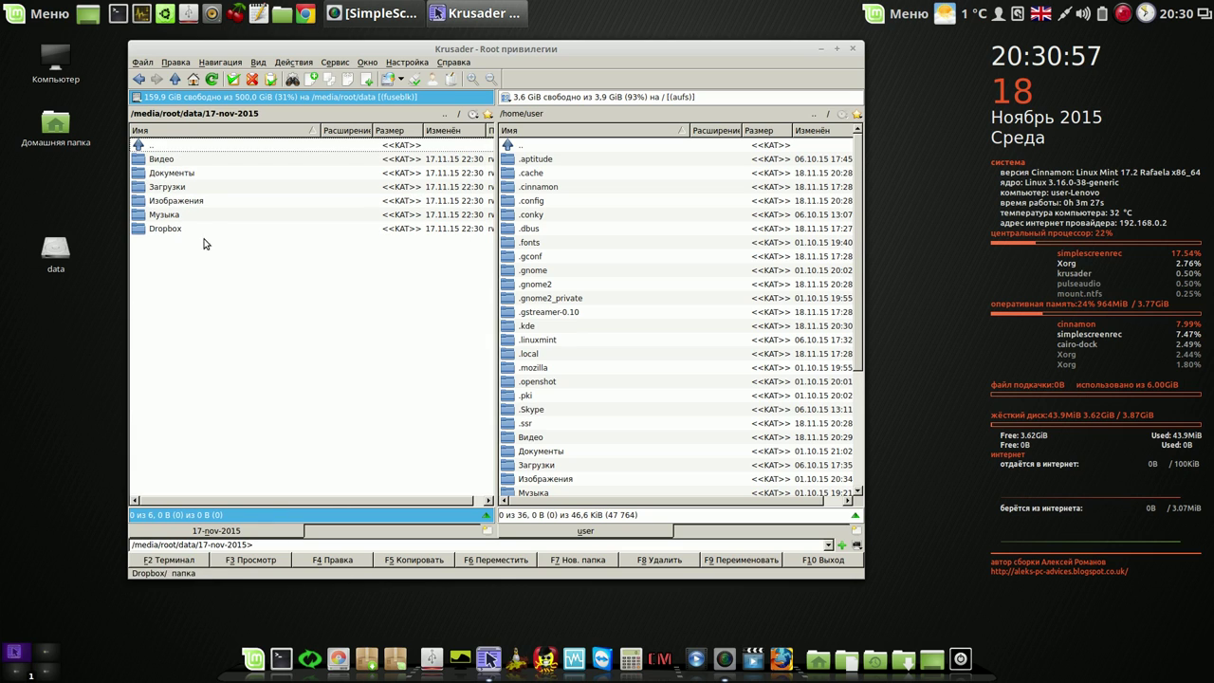
# Step: Delete the folders Видео, Документы, Загрузки, Изображения, Музыка and Dropbox from 17-nov-2015, including all their contents
pyautogui.moveTo(212, 159); pyautogui.dragTo(212, 216)
pyautogui.click(231, 260)
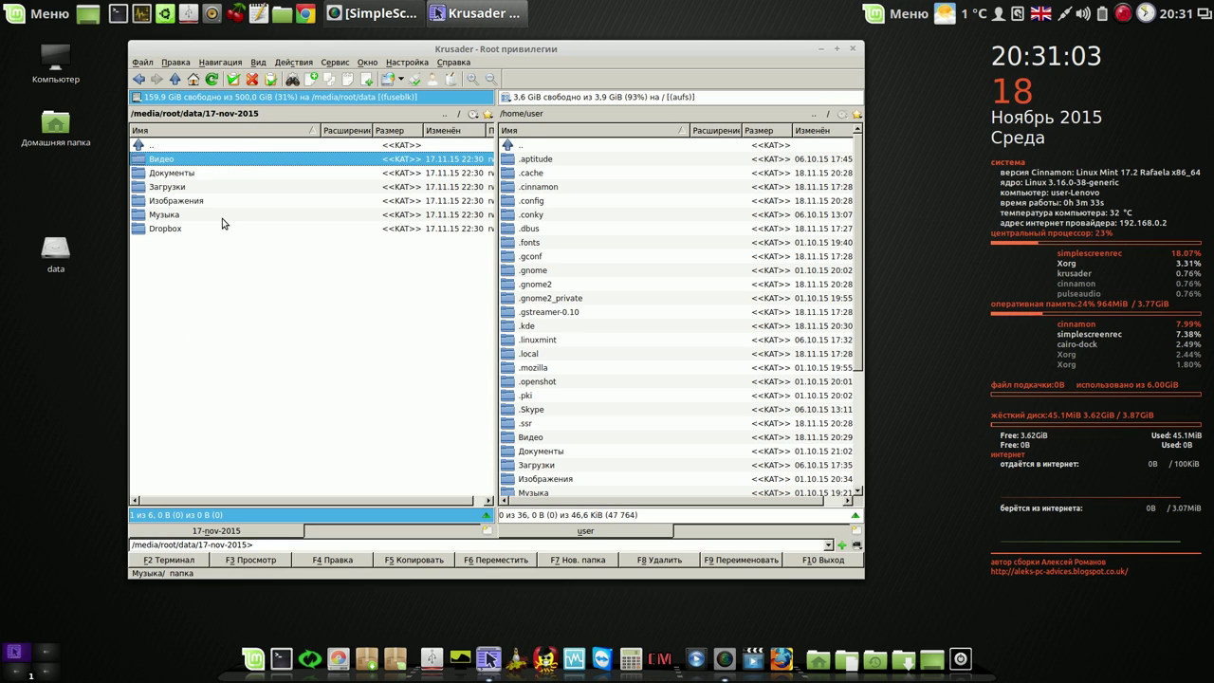
pyautogui.press('Down')
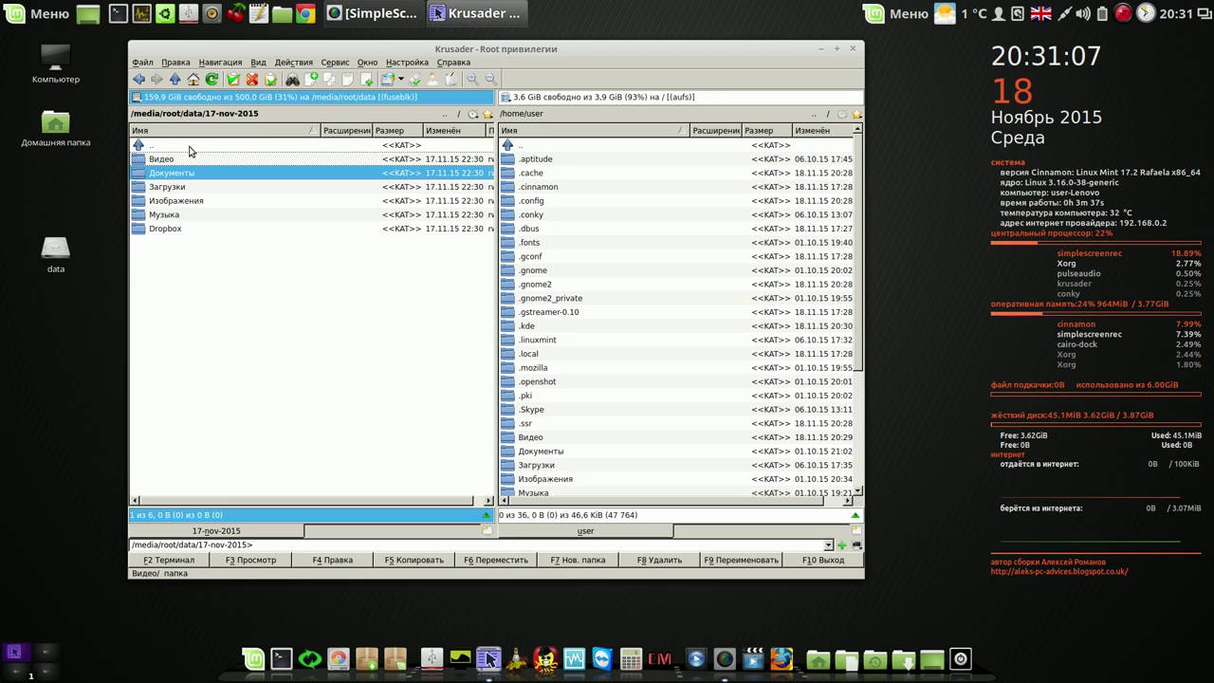
pyautogui.hotkey('shift', 'Up')
pyautogui.hotkey('shift', 'Down')
pyautogui.hotkey('shift', 'Down')
pyautogui.hotkey('shift', 'Down')
pyautogui.hotkey('shift', 'Down')
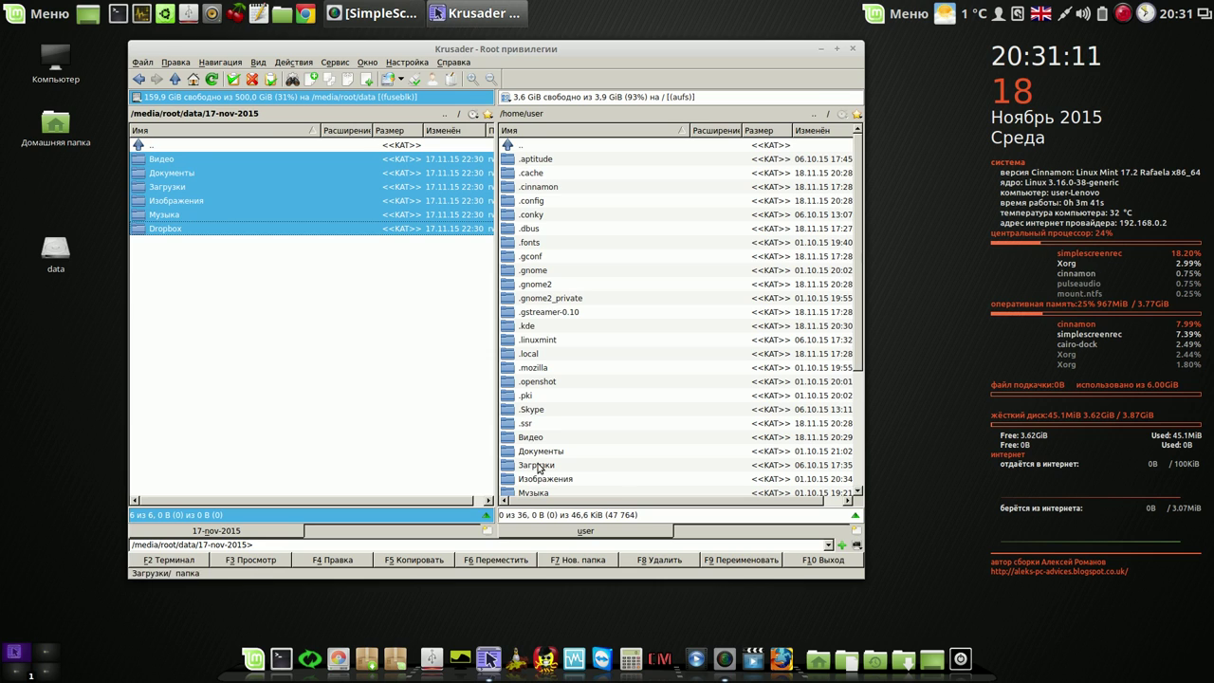
pyautogui.click(654, 560)
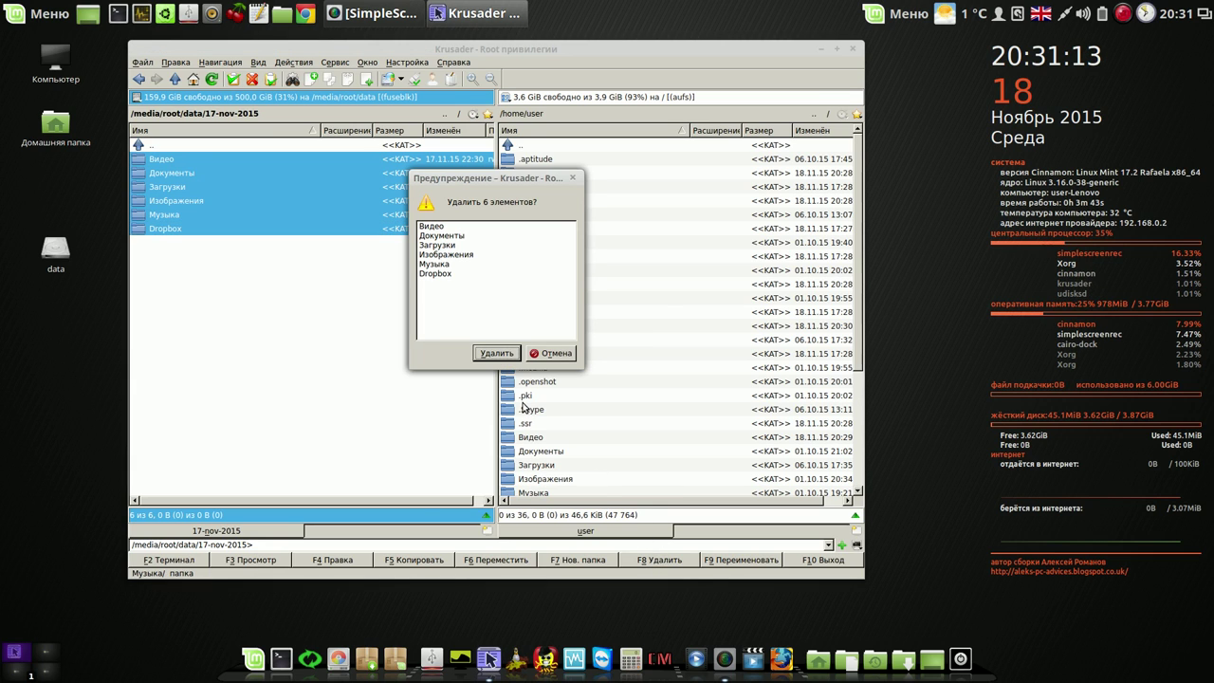
pyautogui.click(497, 352)
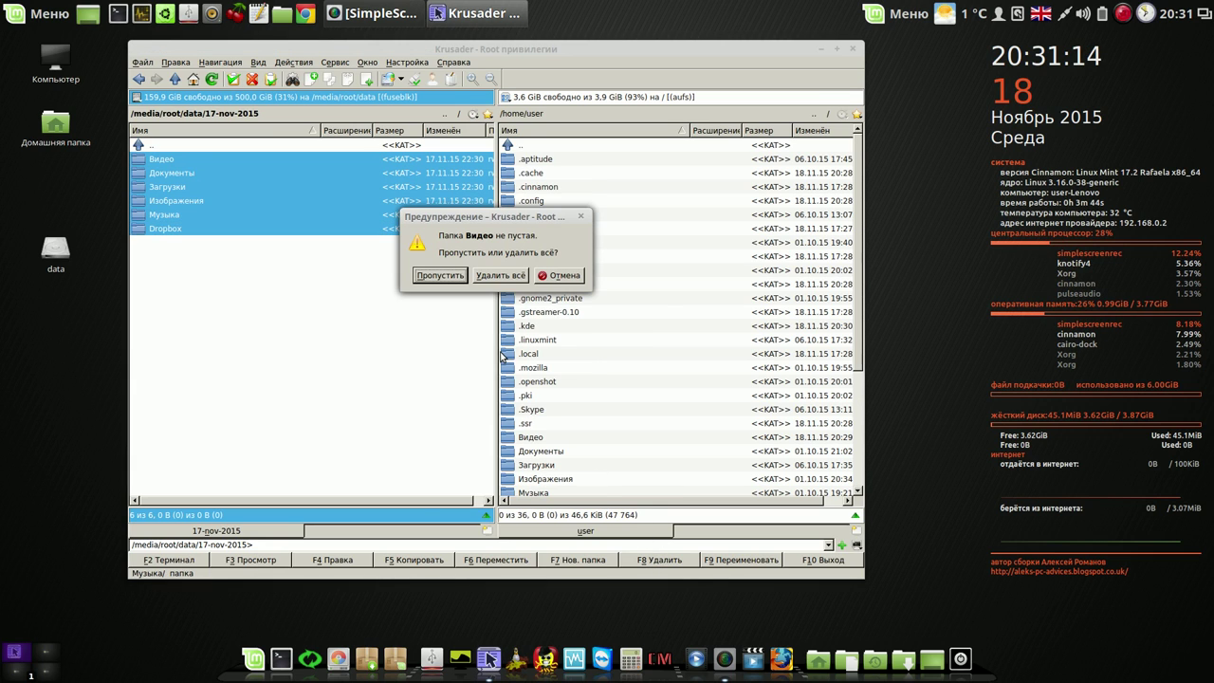
pyautogui.click(510, 276)
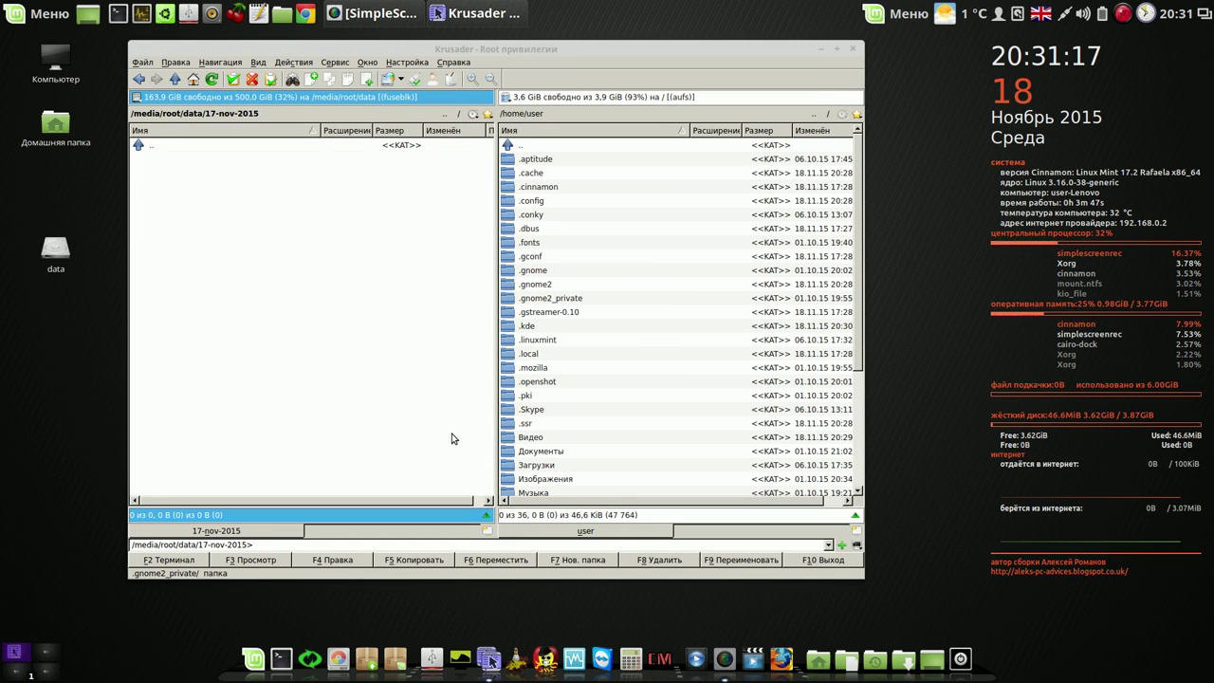
# Step: Mount the meng and mrus partitions in the other file pane and open the home/user folder on mrus
pyautogui.click(599, 59)
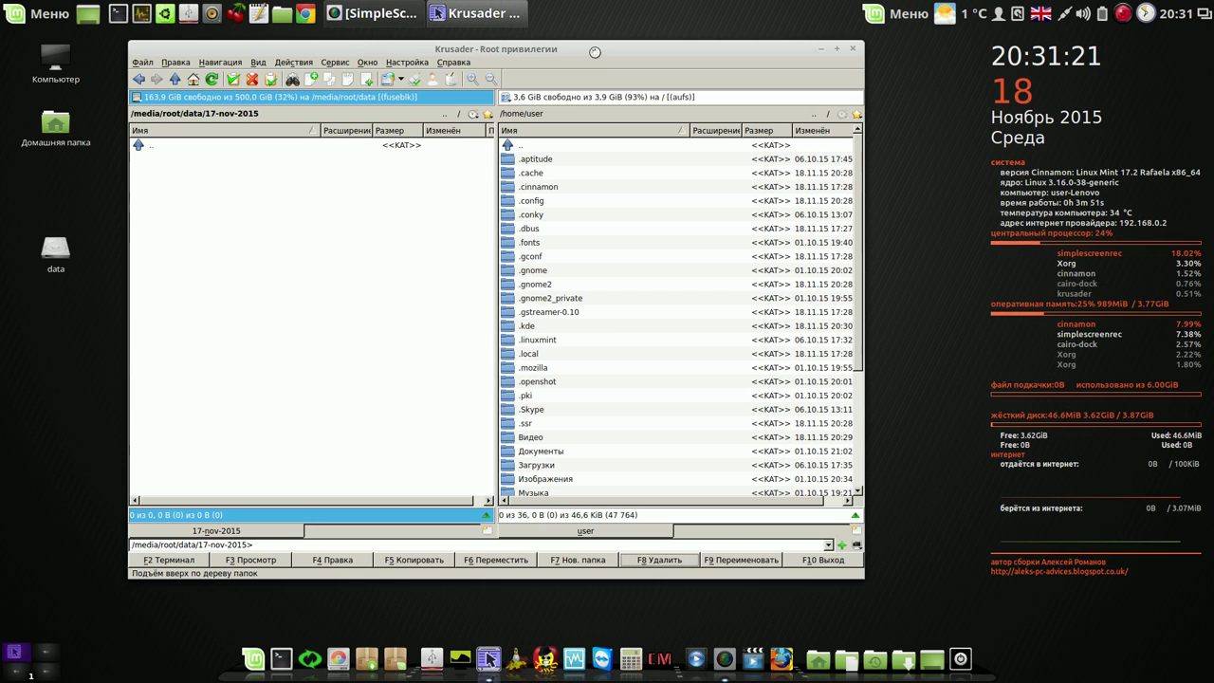
pyautogui.moveTo(594, 52); pyautogui.dragTo(558, 56)
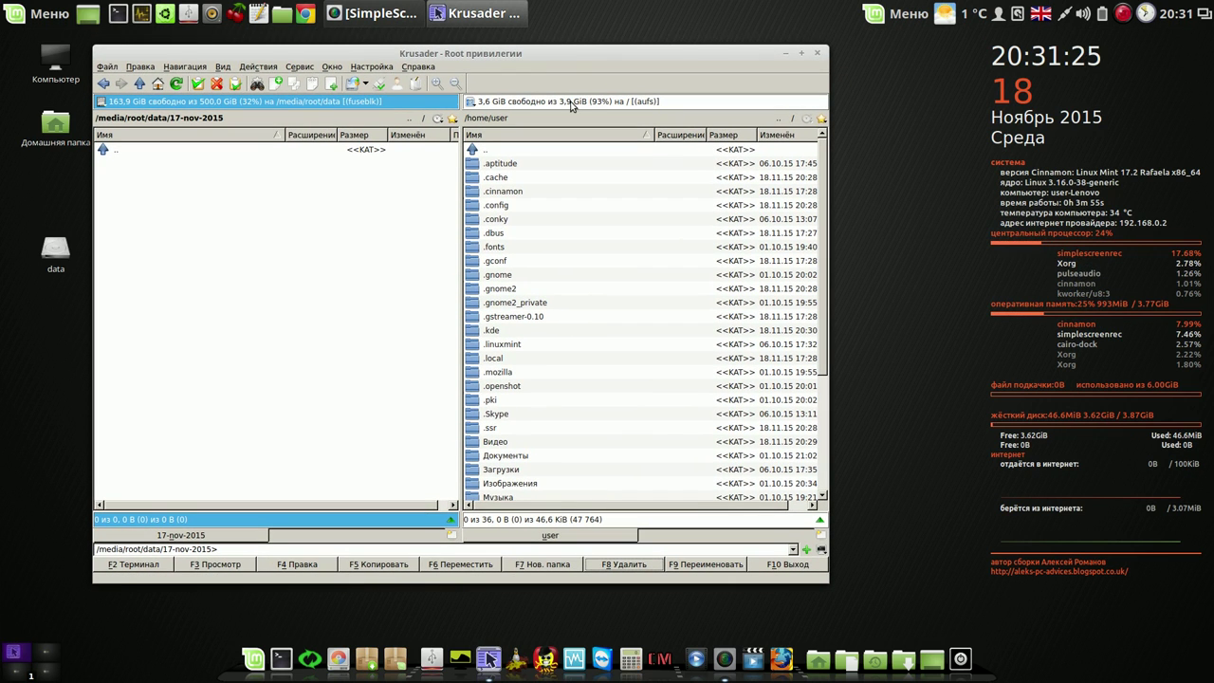
pyautogui.click(470, 102)
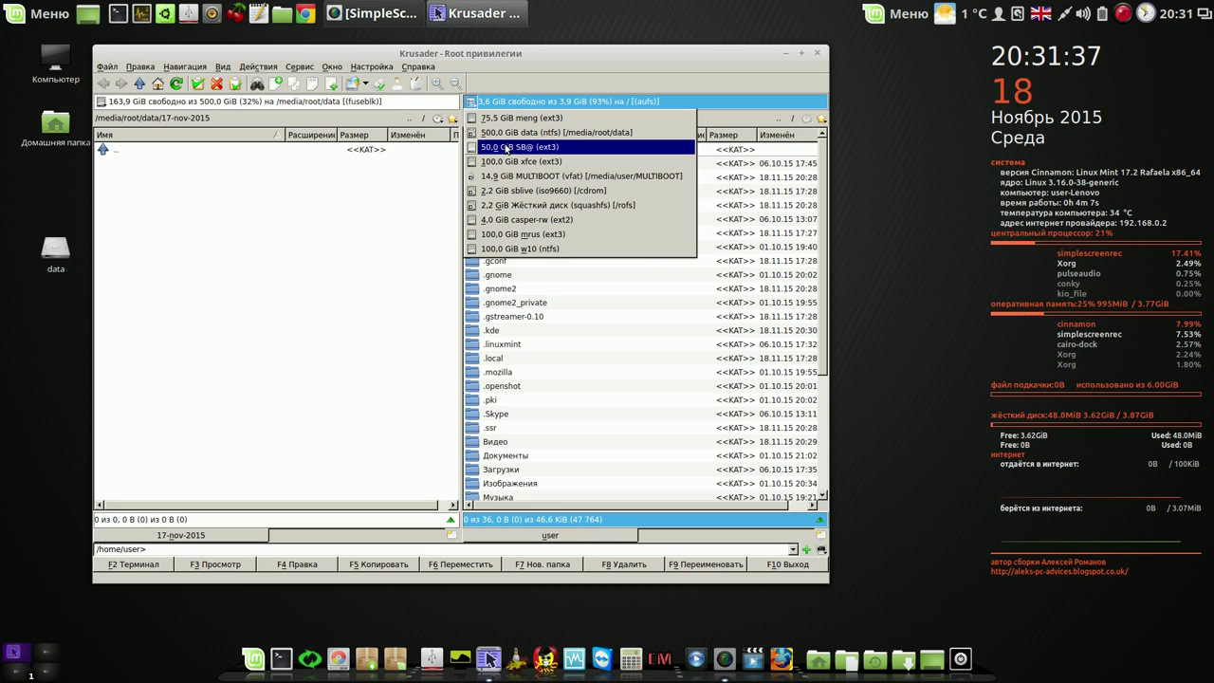
pyautogui.click(512, 117)
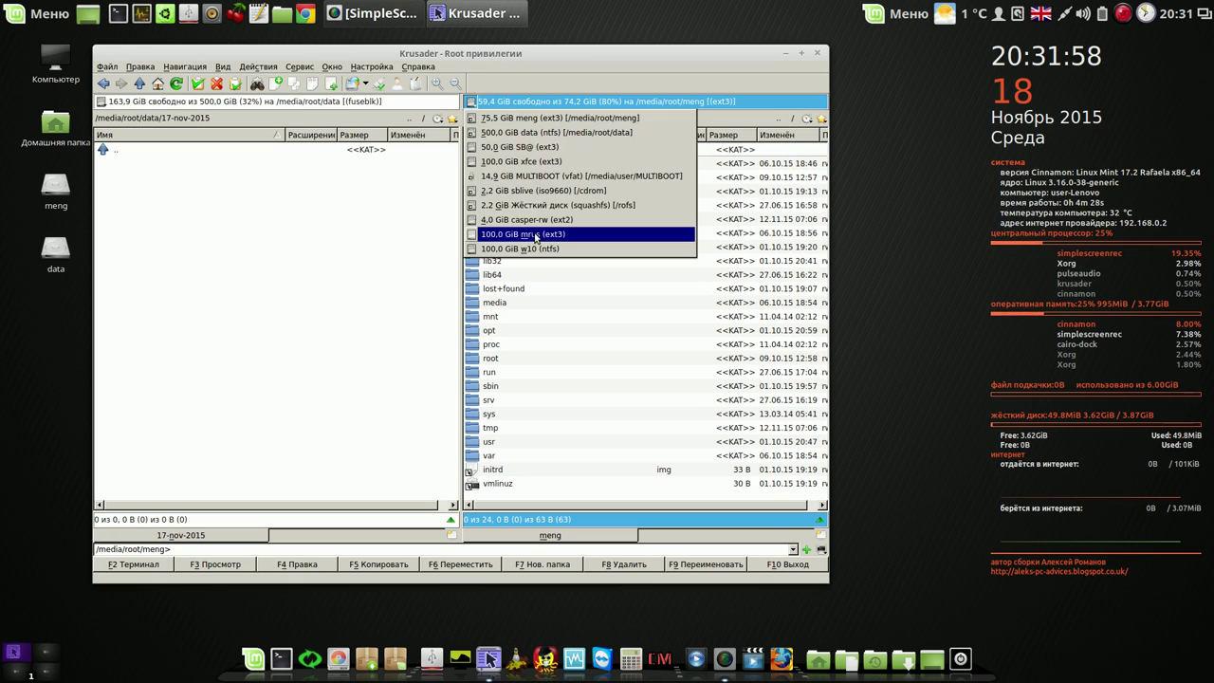
pyautogui.click(533, 234)
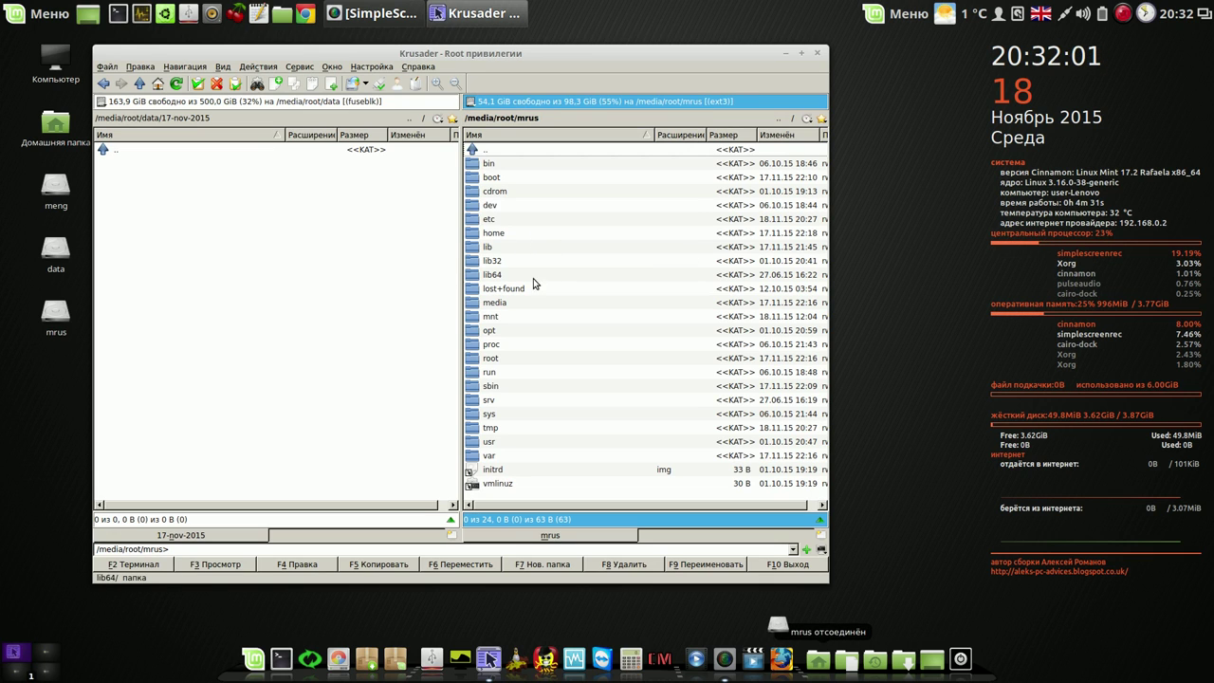
pyautogui.doubleClick(491, 233)
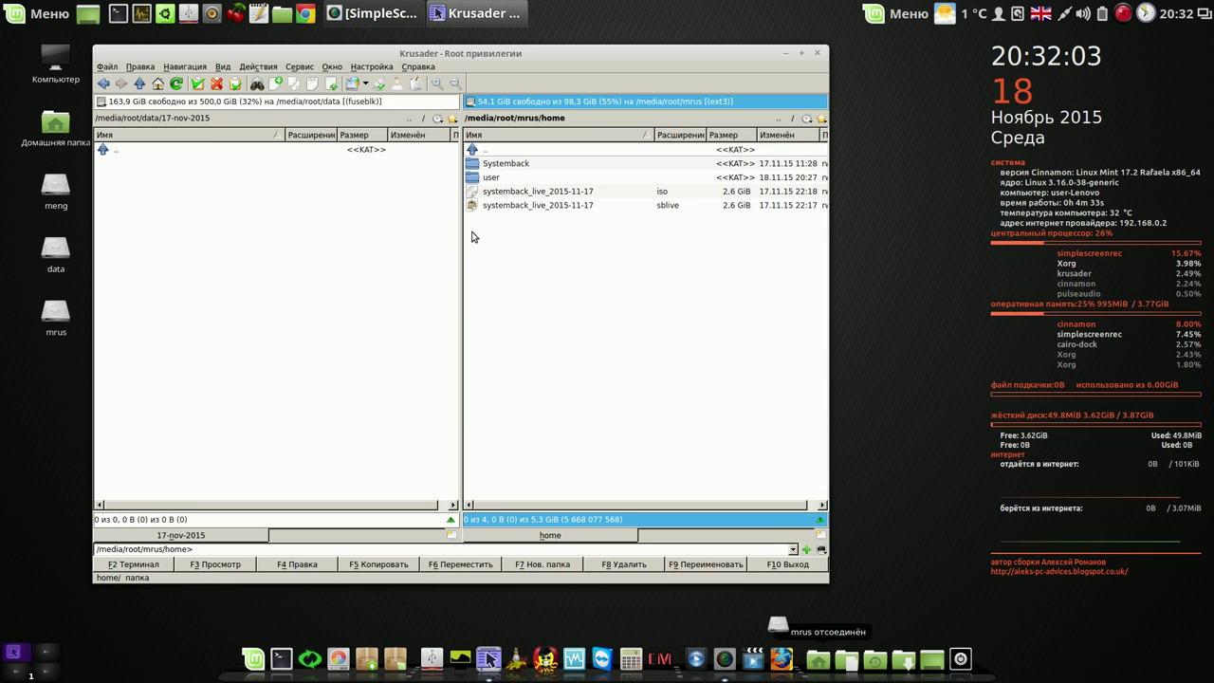
pyautogui.doubleClick(477, 178)
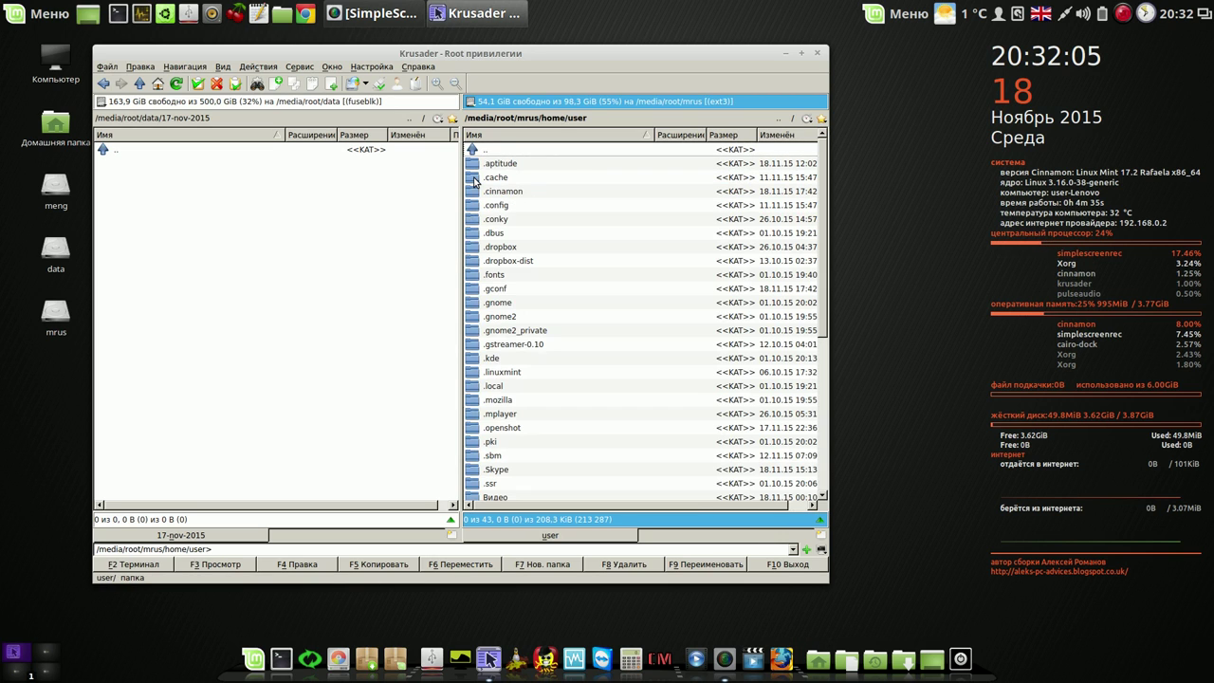
# Step: Check the contents of the Видео folder in mrus/home/user and copy the whole folder to /media/root/data/17-nov-2015/
pyautogui.moveTo(823, 244); pyautogui.dragTo(812, 393)
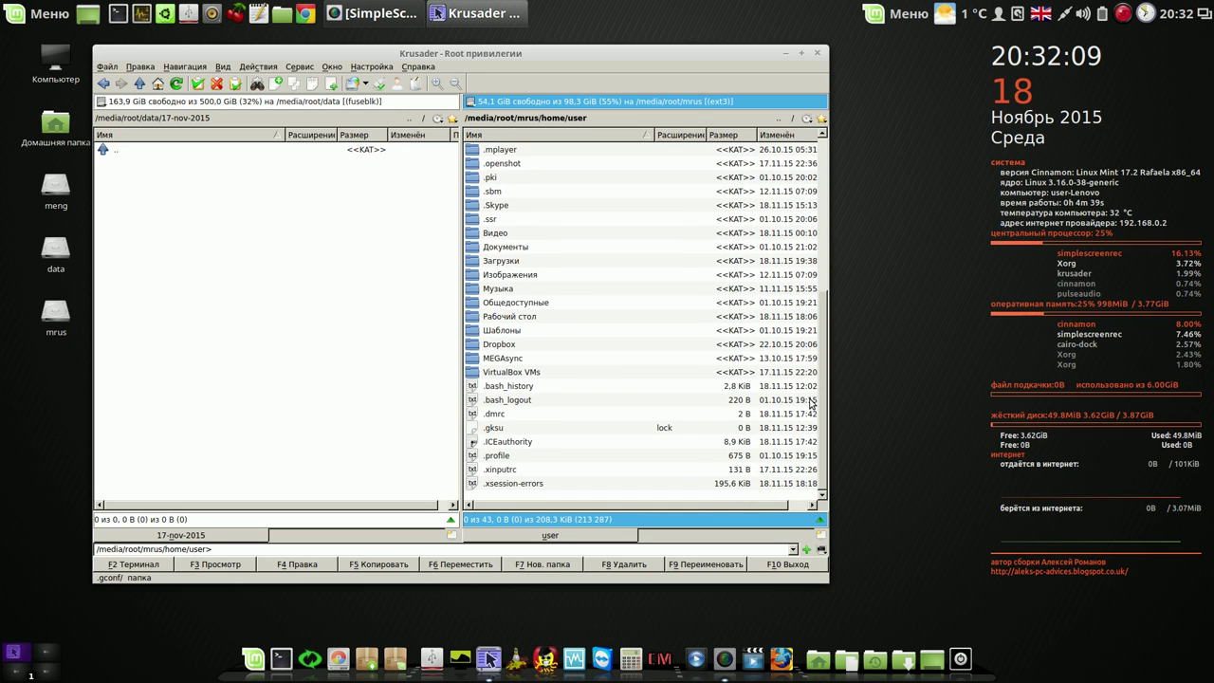
pyautogui.doubleClick(505, 235)
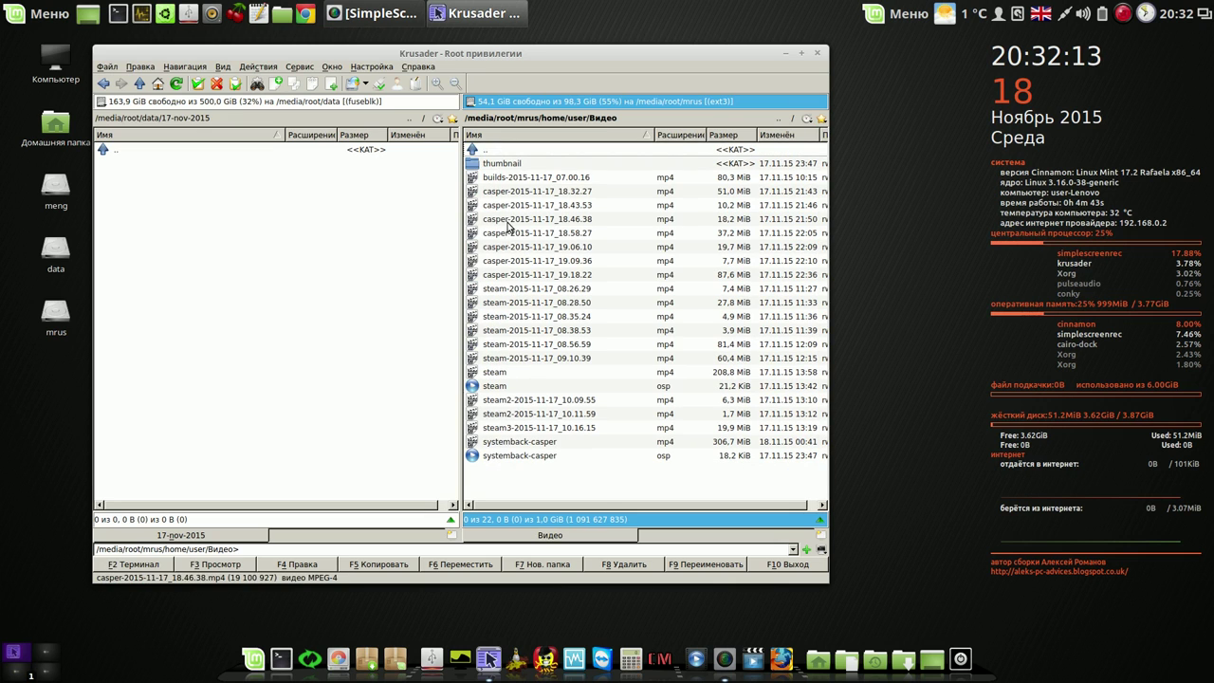
pyautogui.click(778, 118)
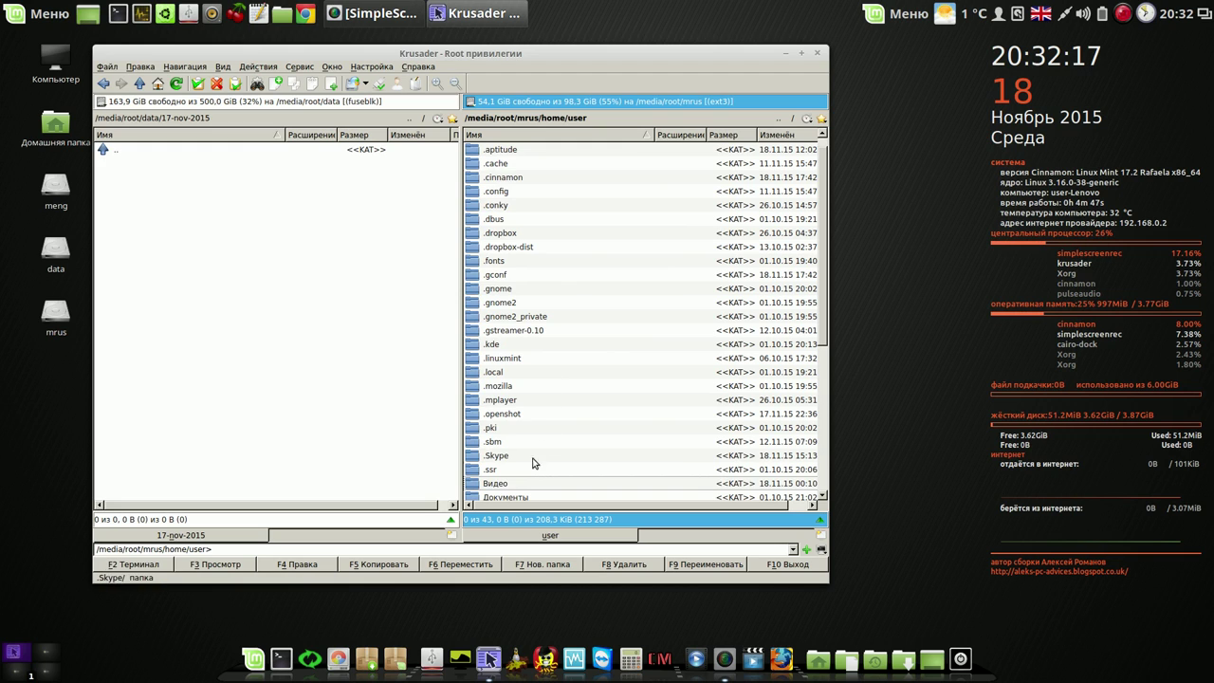
pyautogui.click(513, 486)
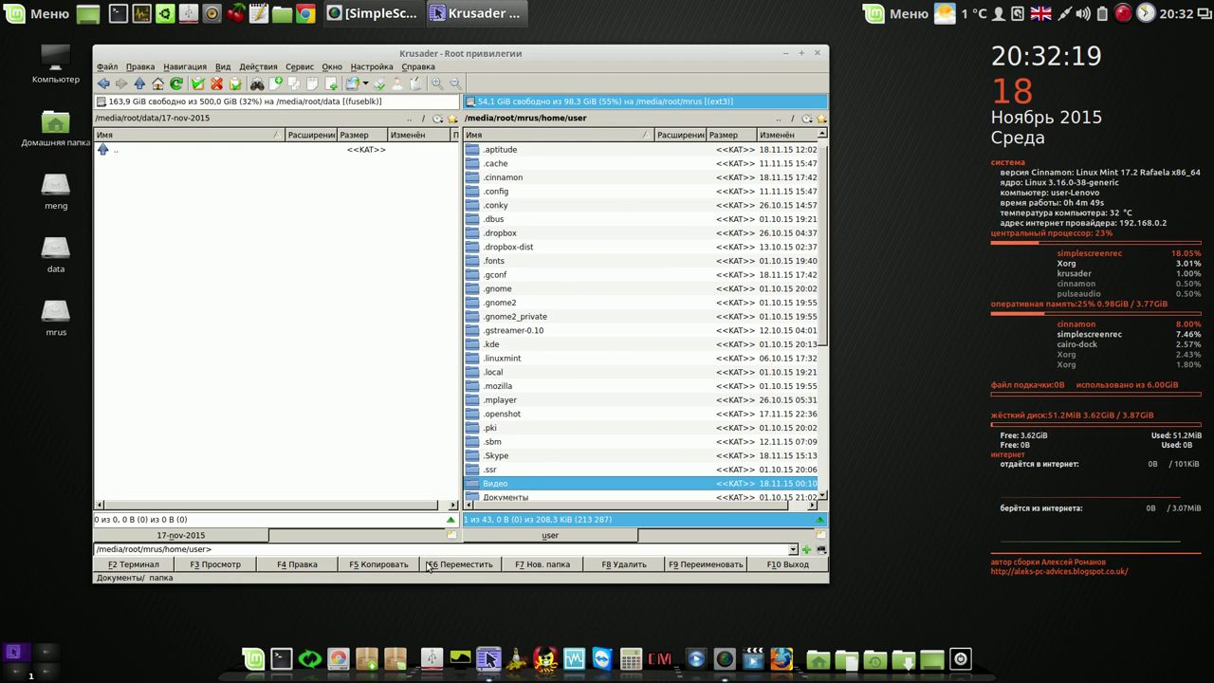
pyautogui.click(391, 566)
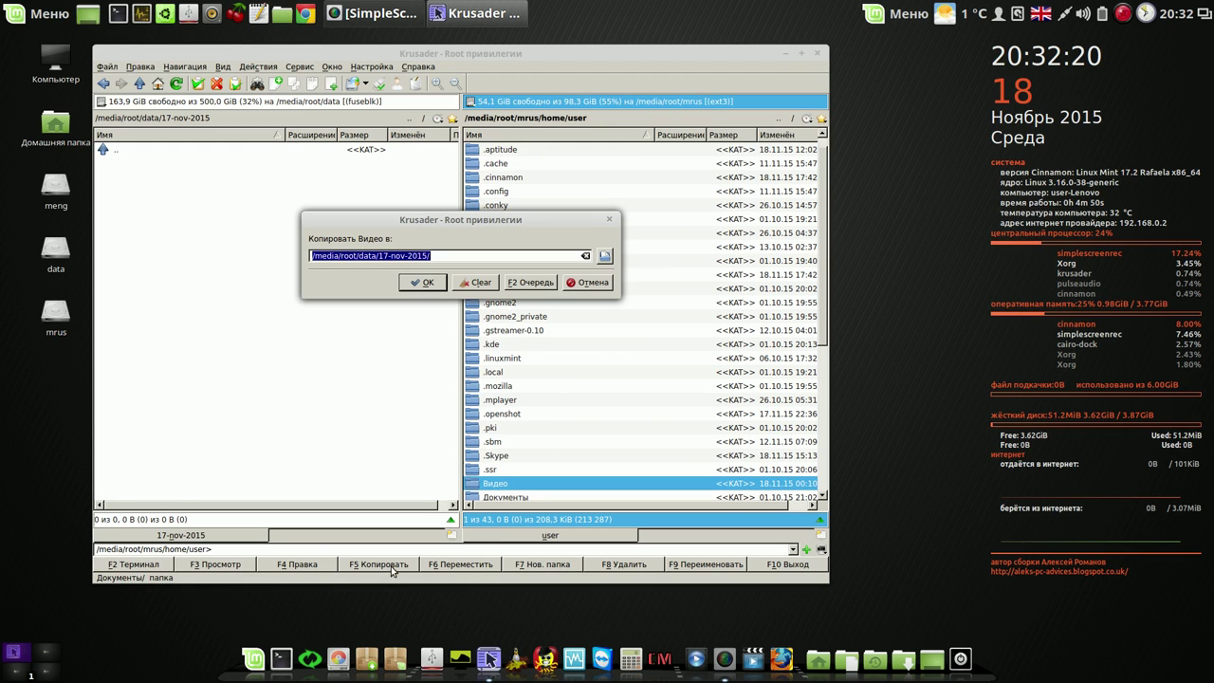
pyautogui.click(429, 284)
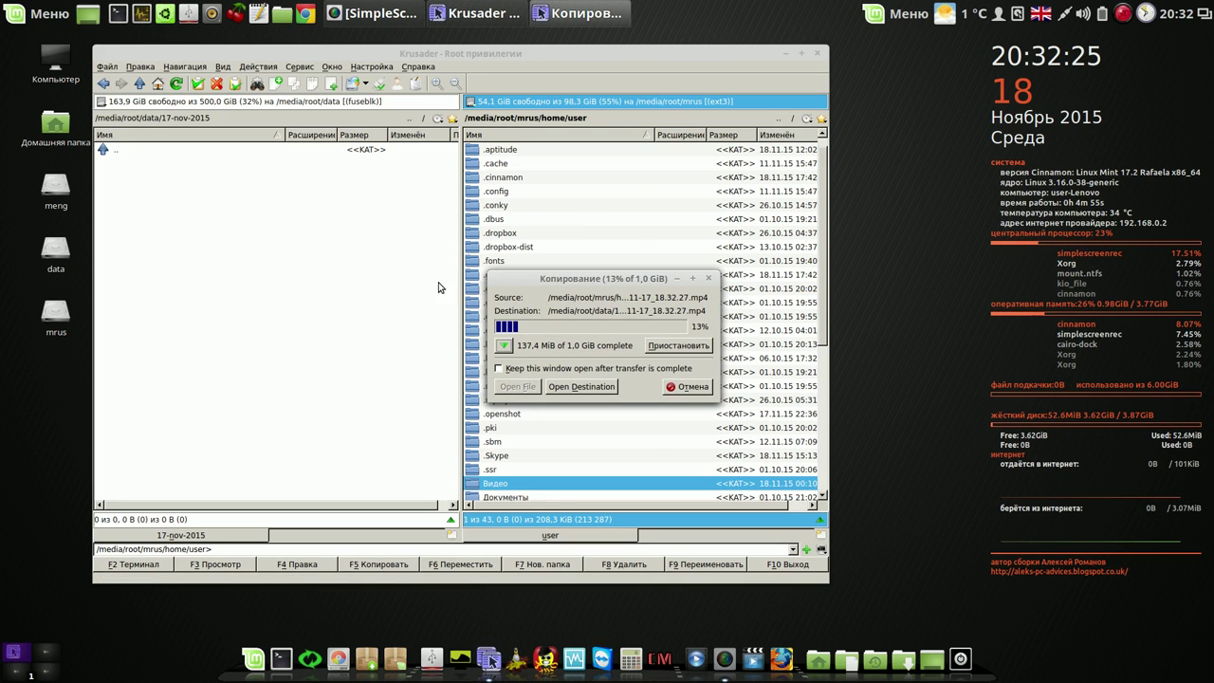
pyautogui.moveTo(632, 278); pyautogui.dragTo(584, 161)
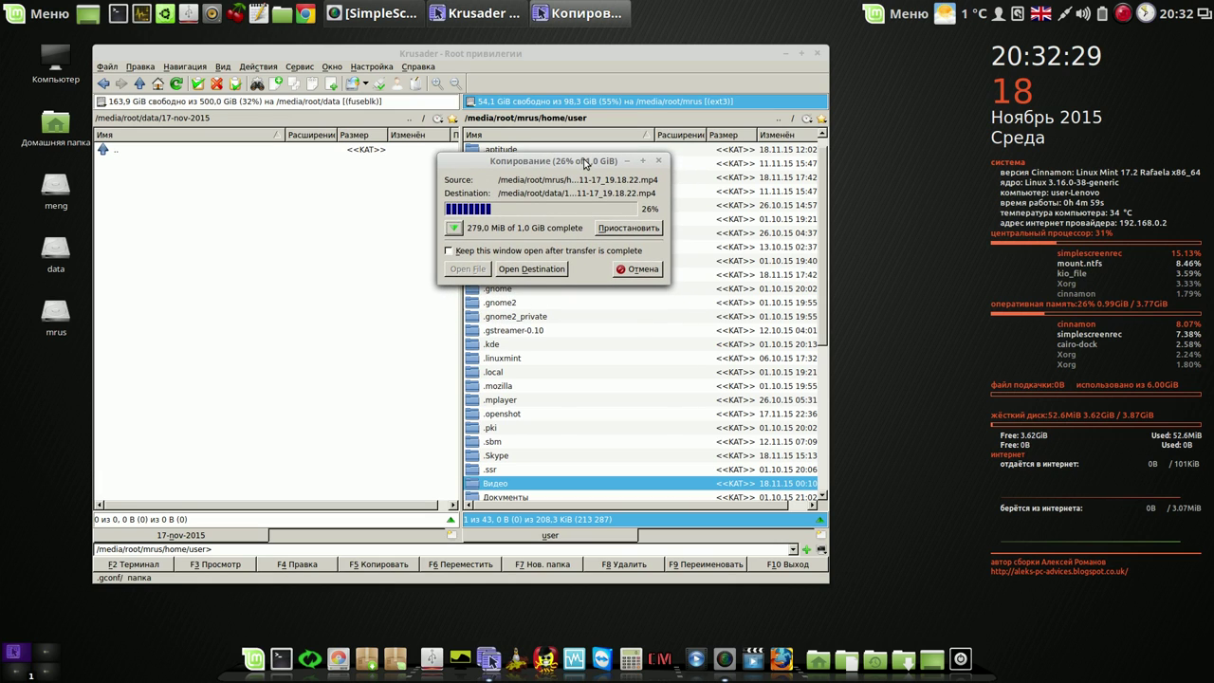
pyautogui.moveTo(586, 162); pyautogui.dragTo(1026, 93)
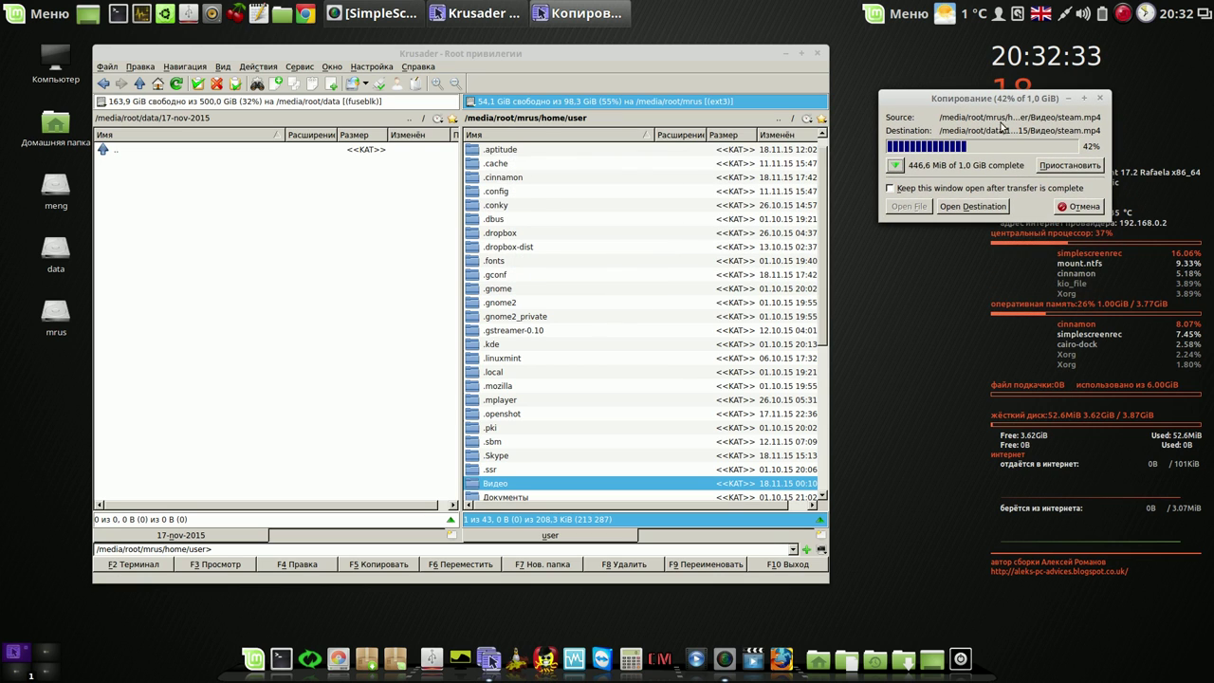
pyautogui.scroll(-4, 517, 384)
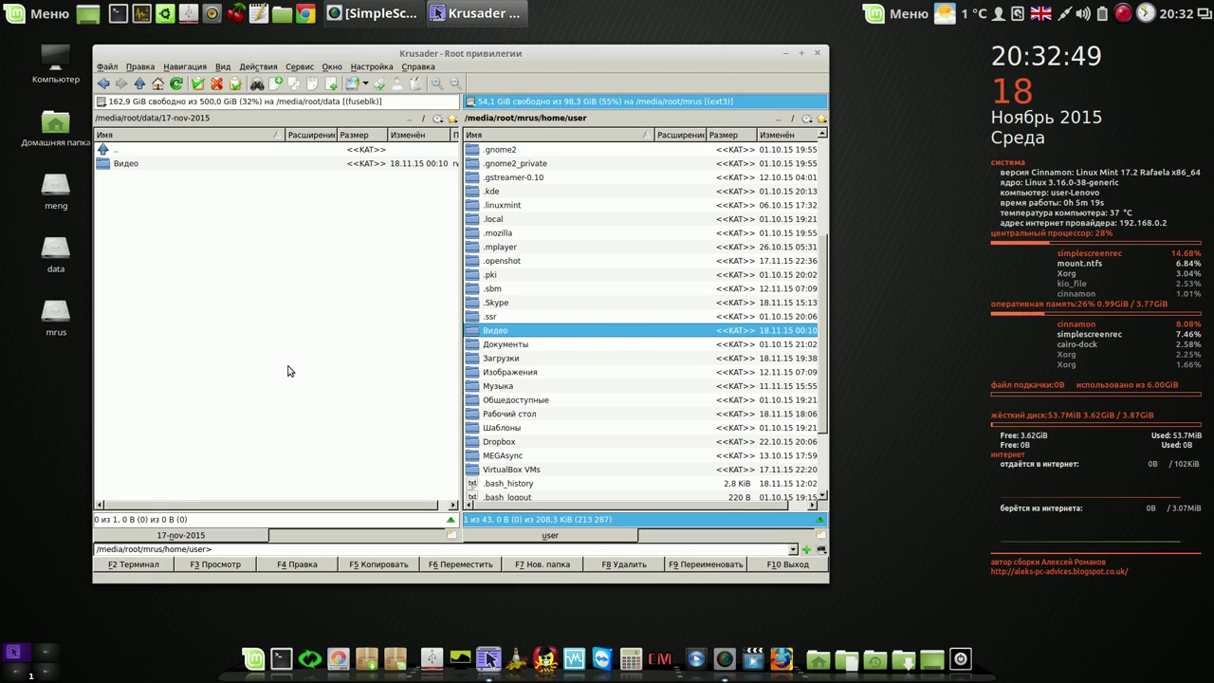
pyautogui.click(255, 167)
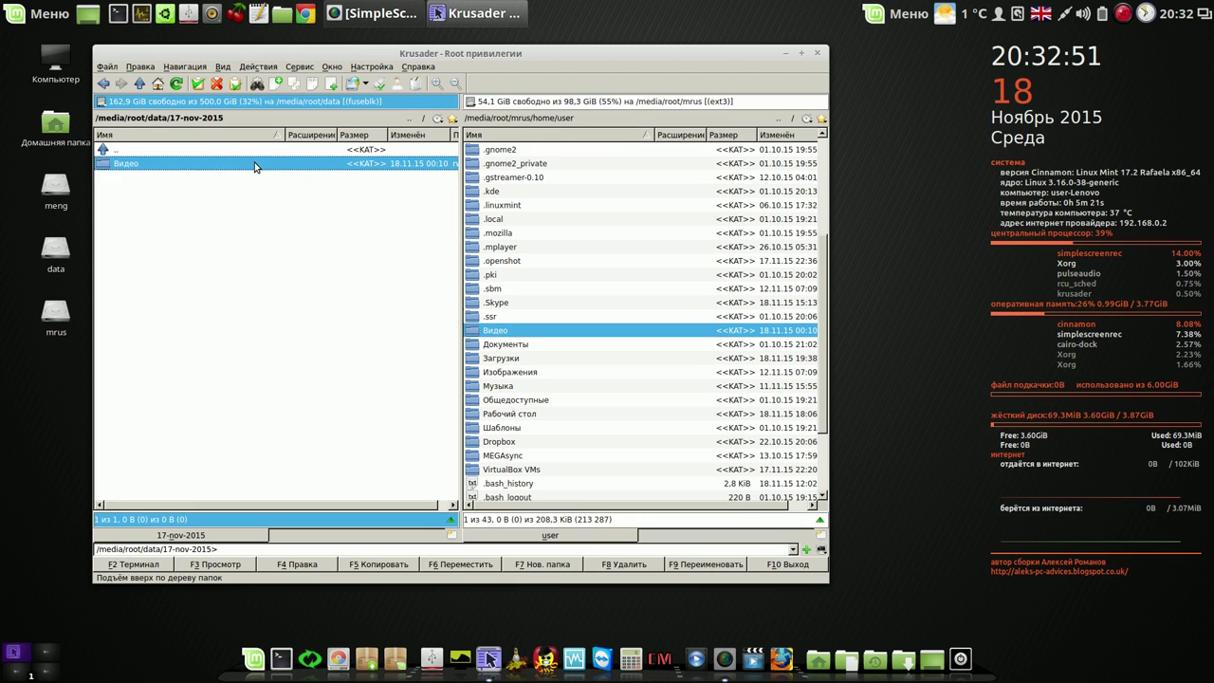
# Step: Close the file manager and open the System copy function in Systemback
pyautogui.click(817, 53)
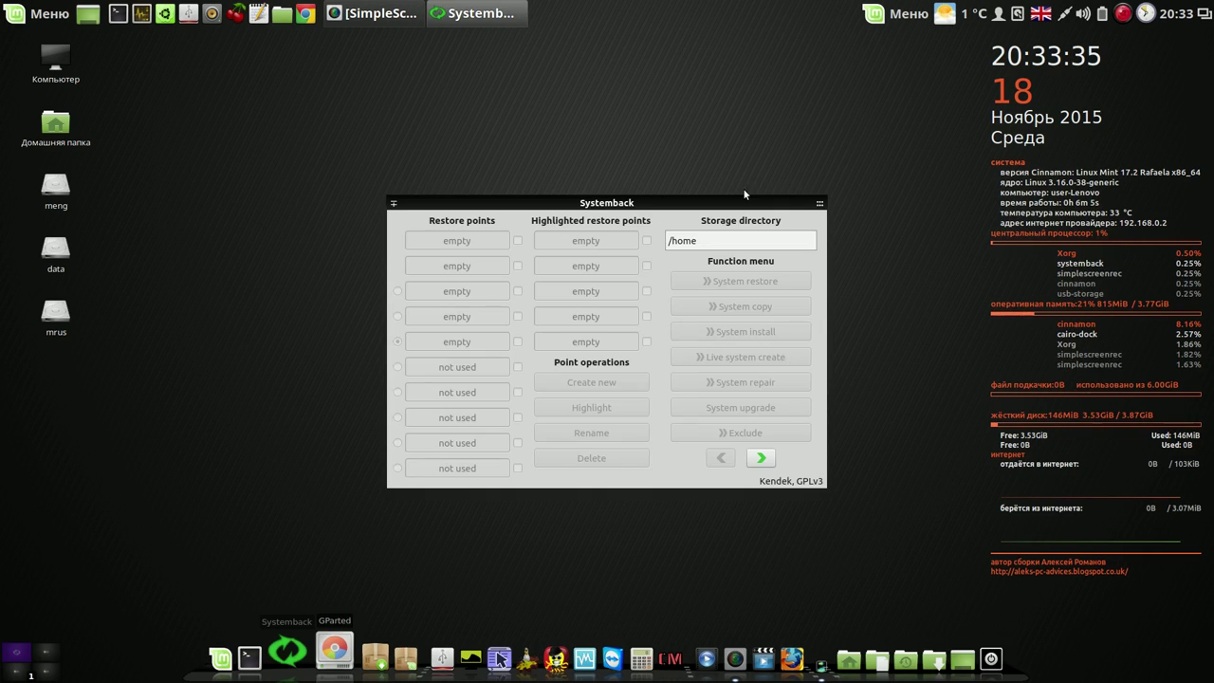
pyautogui.moveTo(737, 202); pyautogui.dragTo(533, 108)
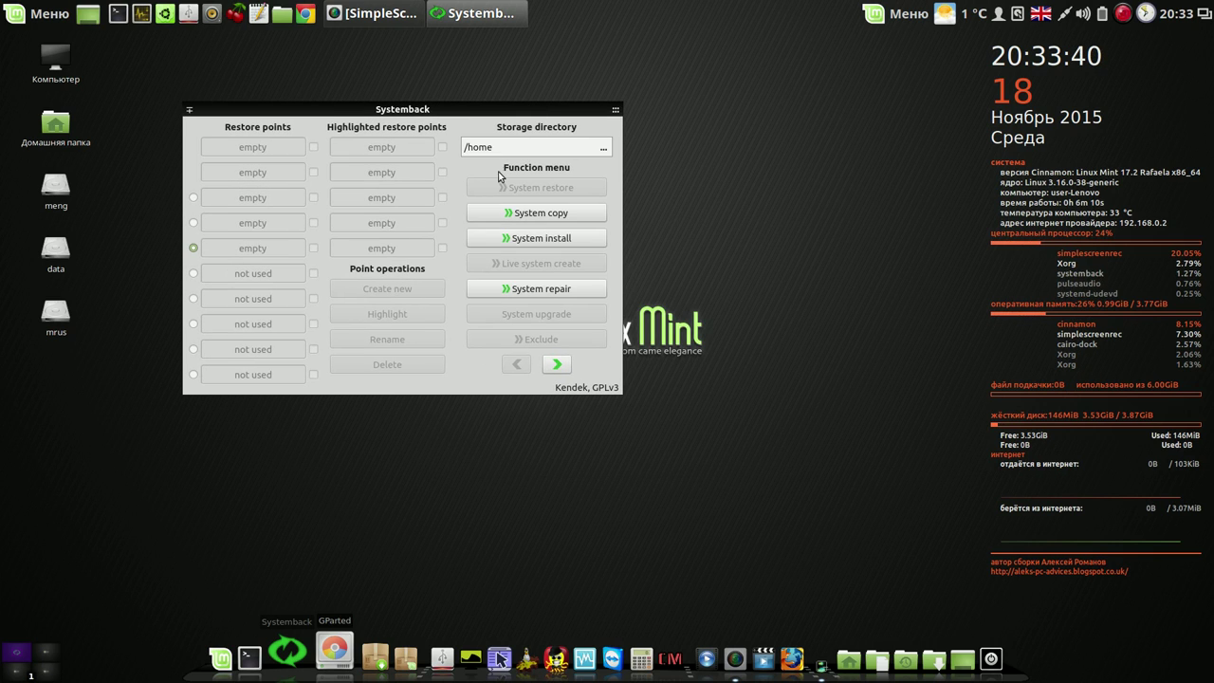
pyautogui.click(537, 215)
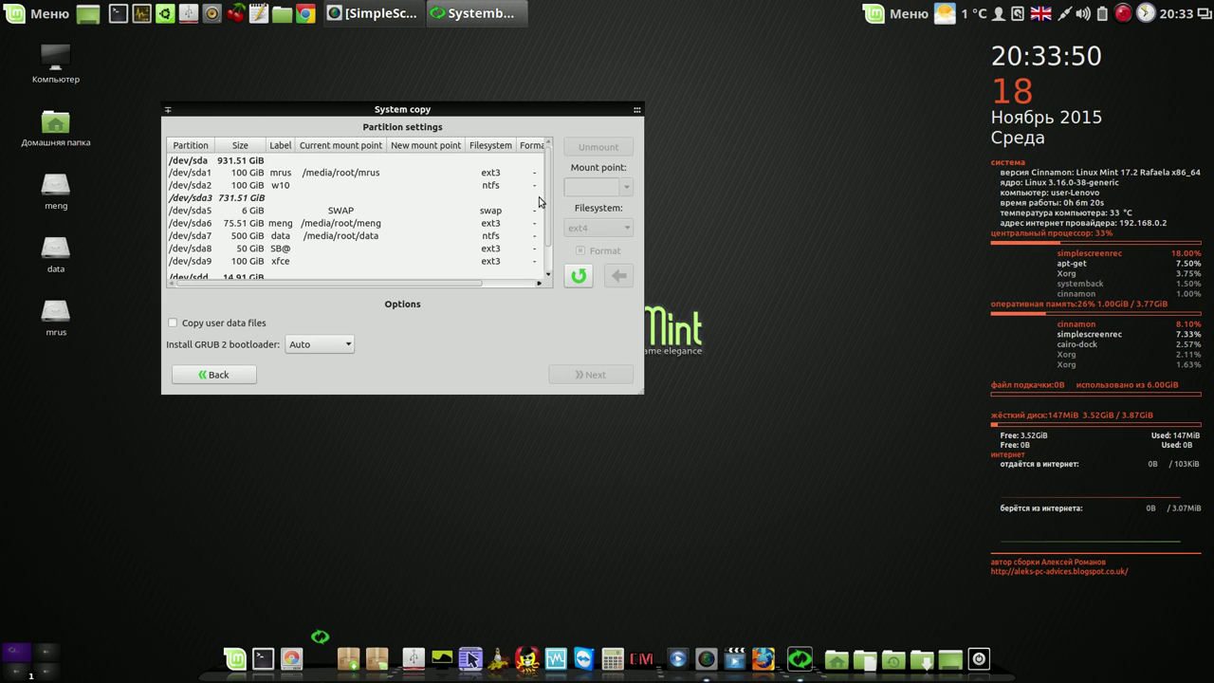
# Step: Unmount the mrus partition /dev/sda1 in the System copy partition settings
pyautogui.scroll(-1, 546, 203)
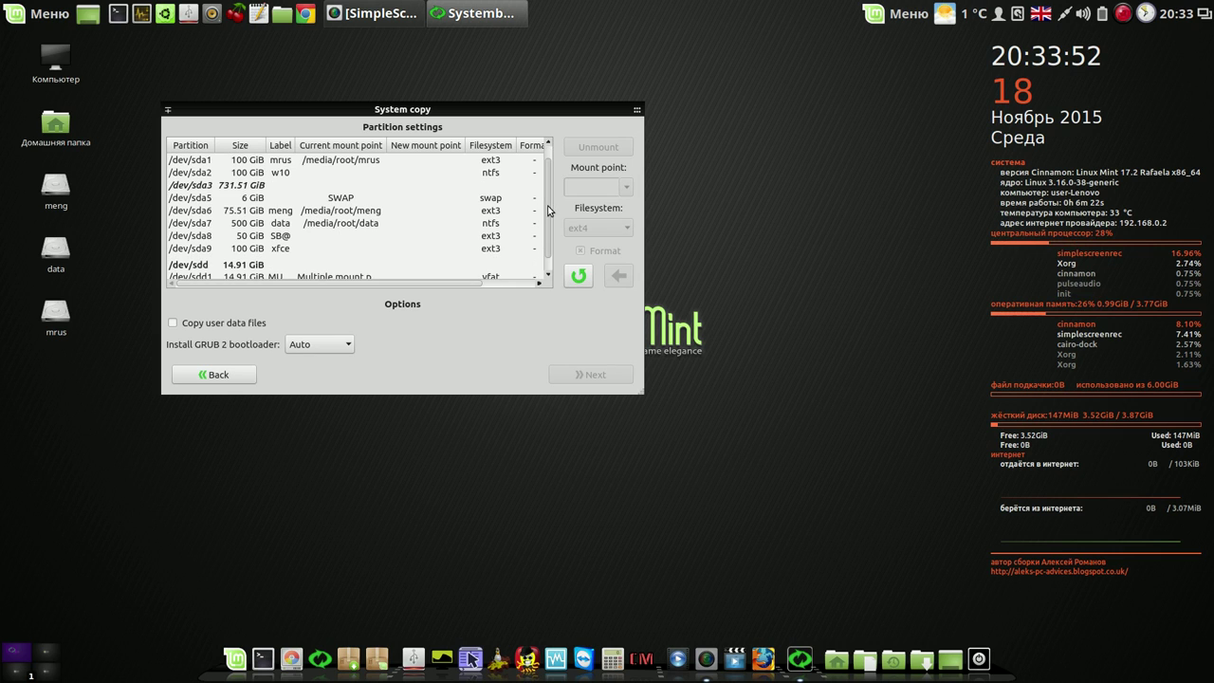
pyautogui.click(282, 161)
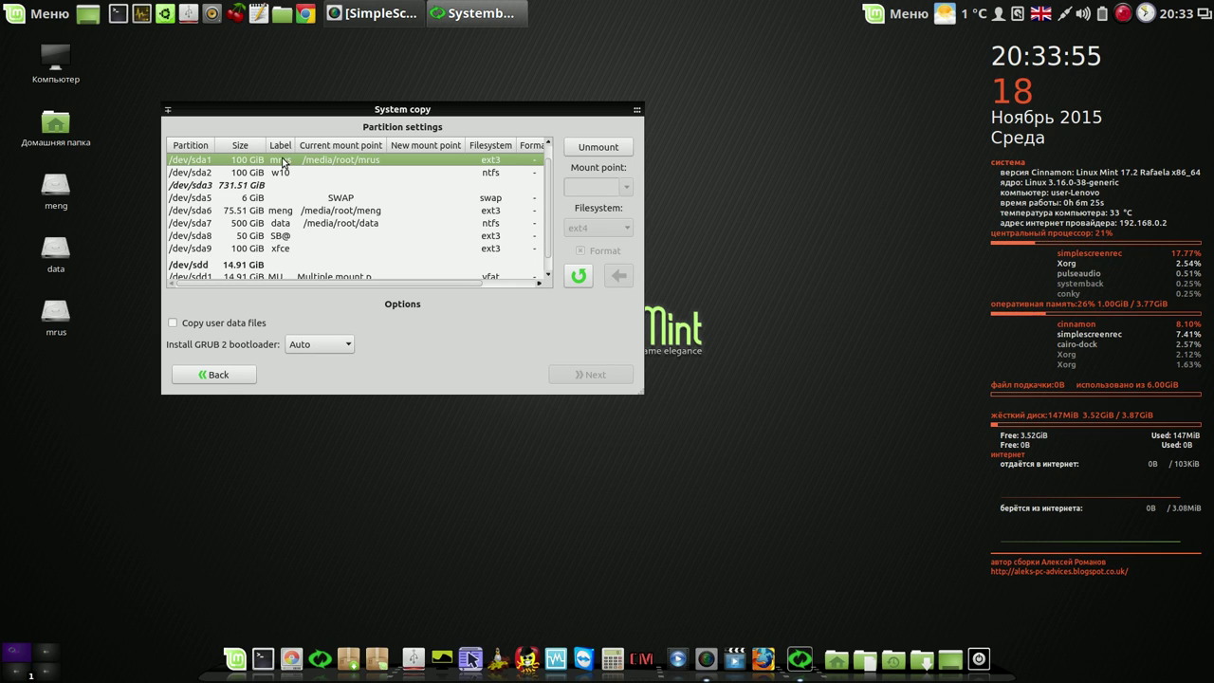
pyautogui.click(607, 148)
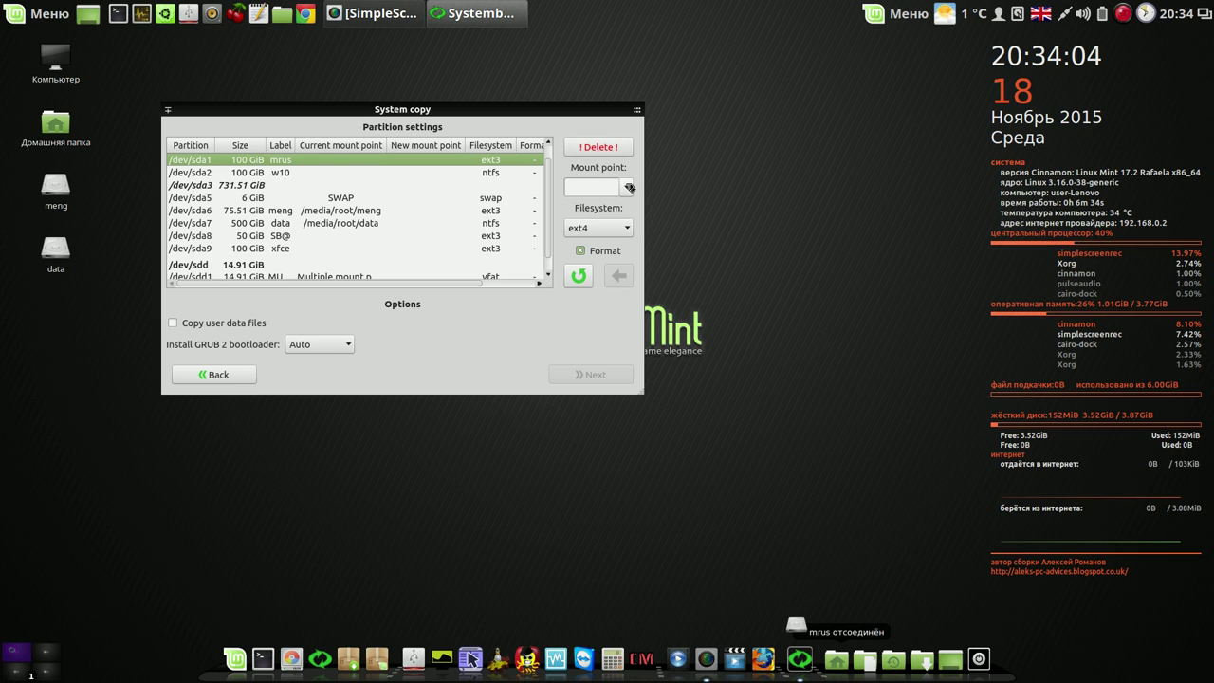
# Step: Assign the mount point / to the mrus partition with the ext3 filesystem and formatting enabled
pyautogui.click(630, 187)
pyautogui.click(610, 198)
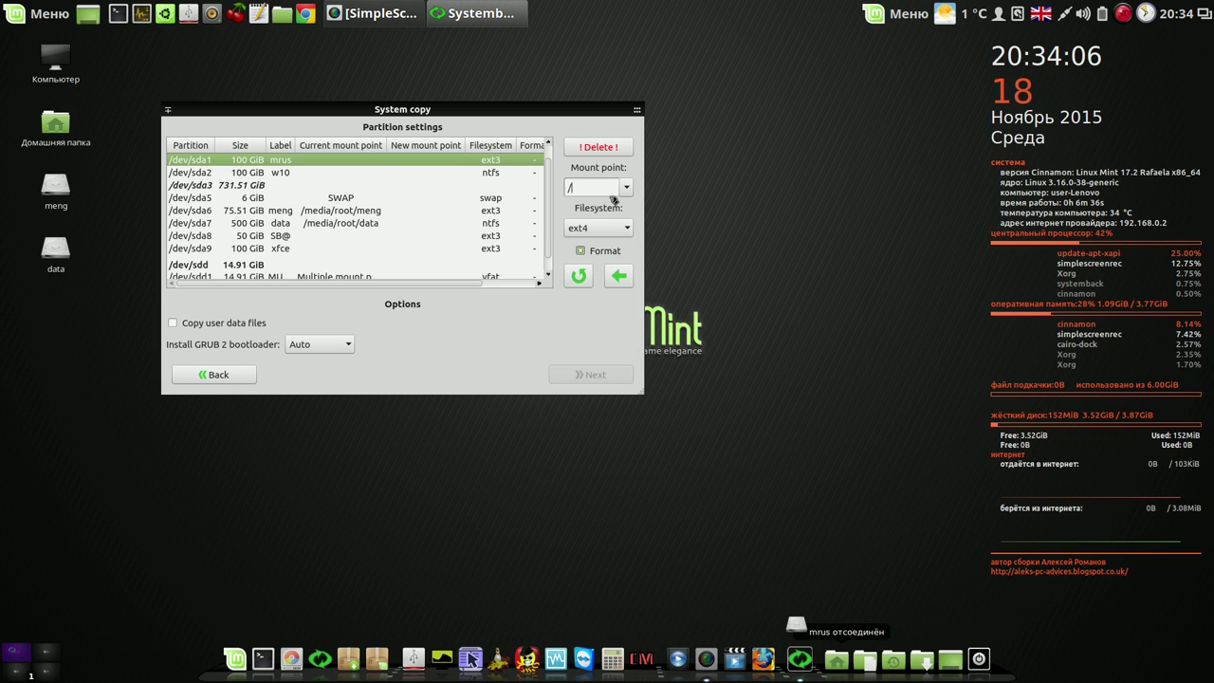
pyautogui.click(618, 230)
pyautogui.click(617, 240)
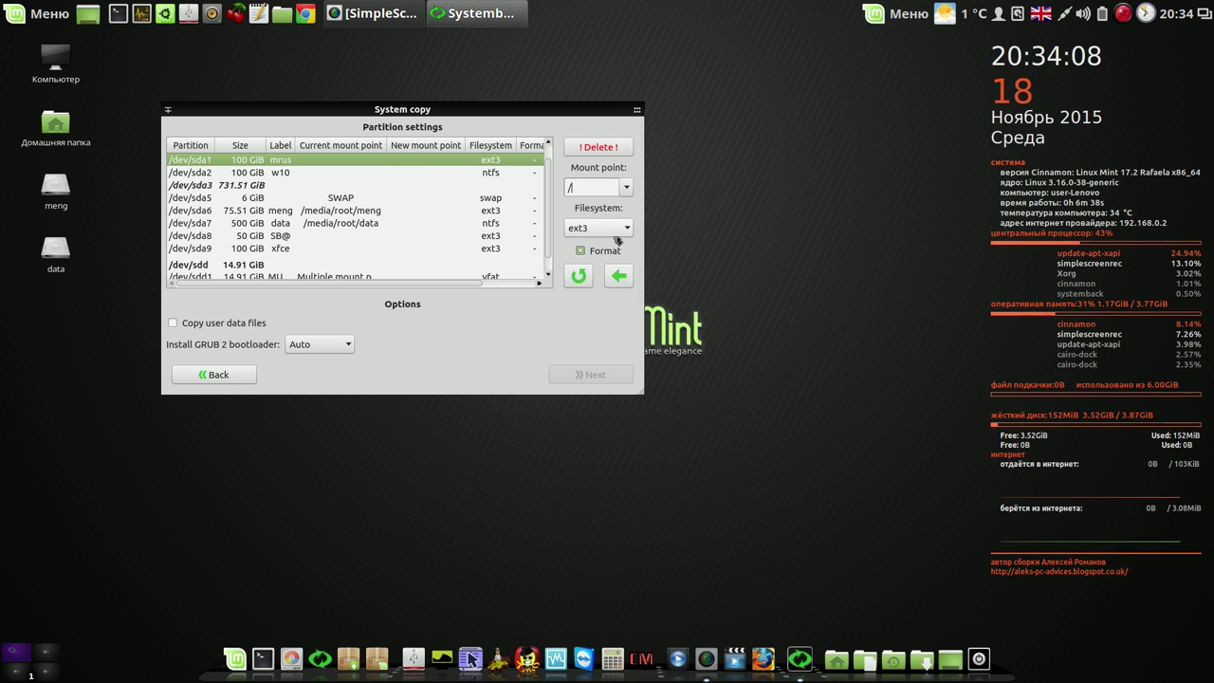
pyautogui.click(620, 276)
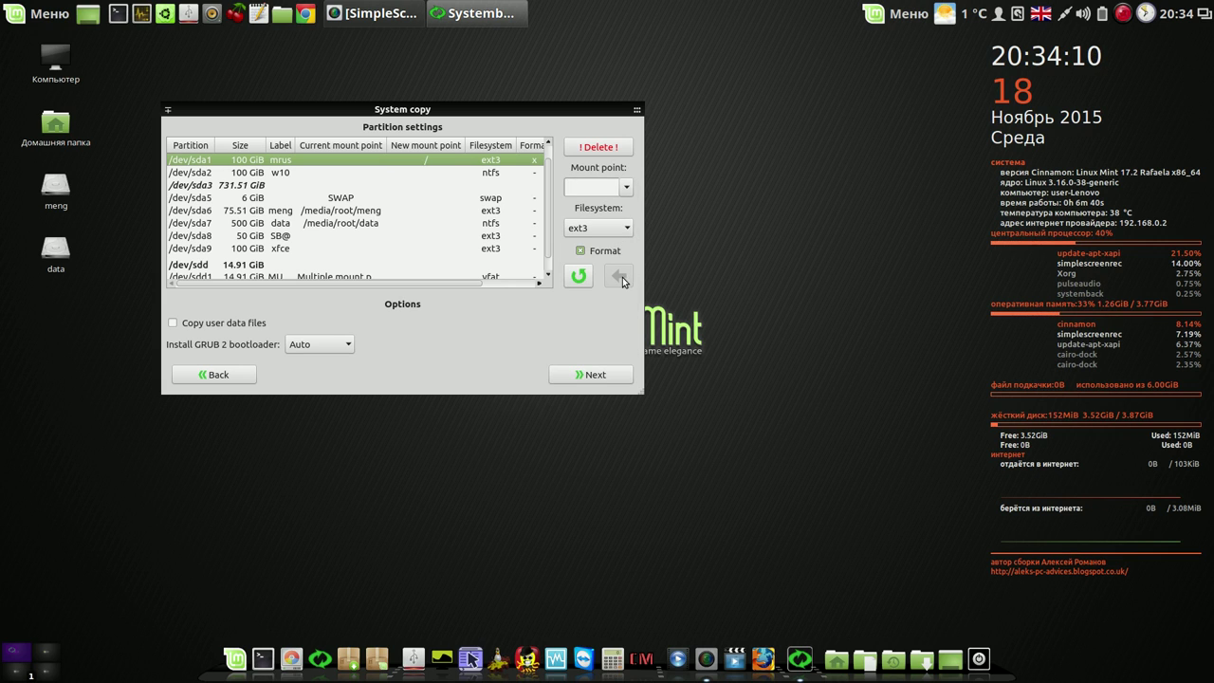
# Step: Proceed to the system copy confirmation for the Live image and close Systemback without starting the copy
pyautogui.click(593, 375)
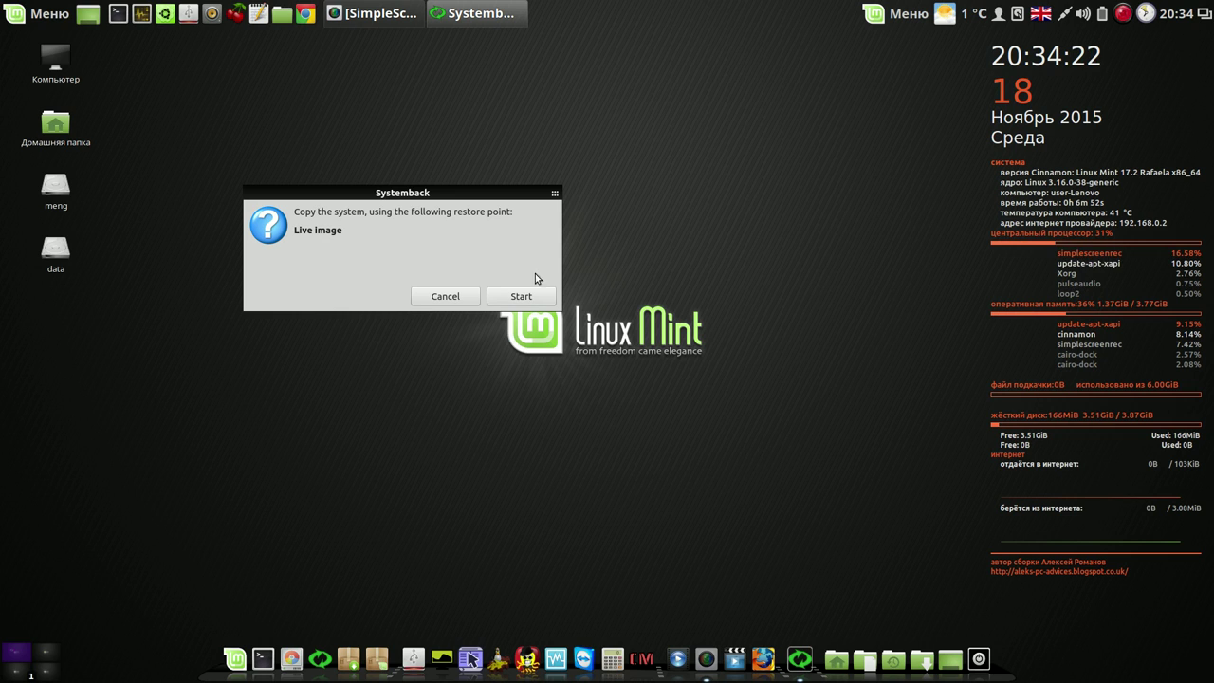
pyautogui.moveTo(552, 199)
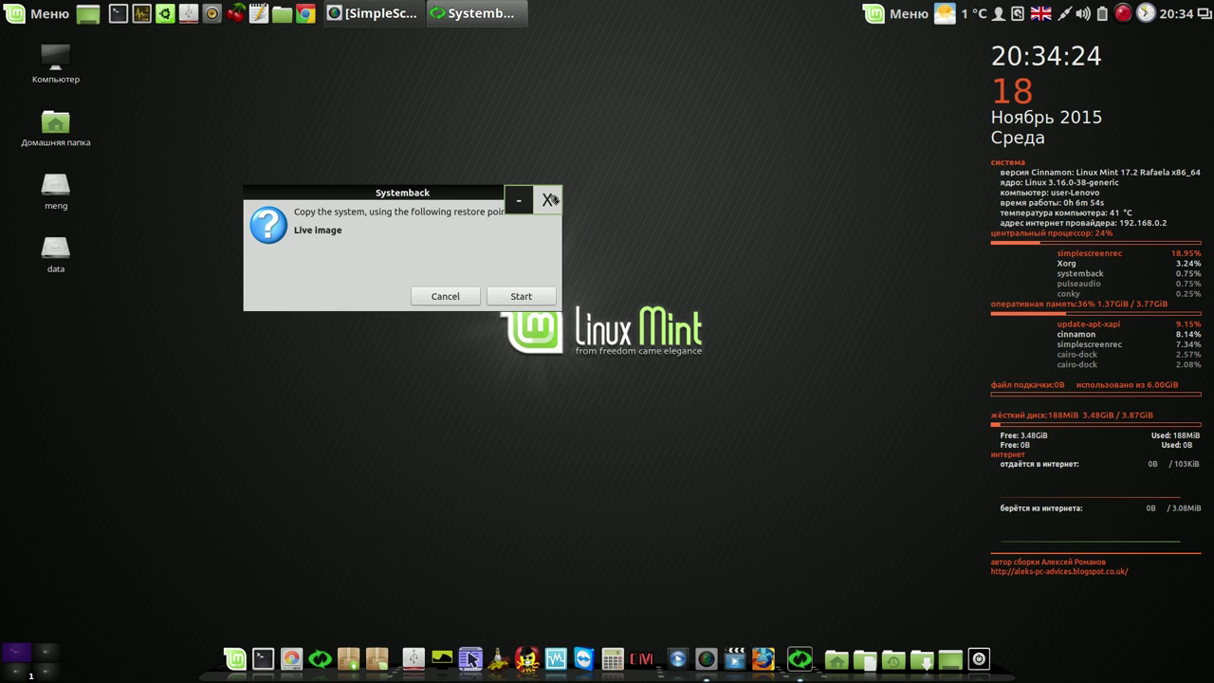
pyautogui.click(550, 199)
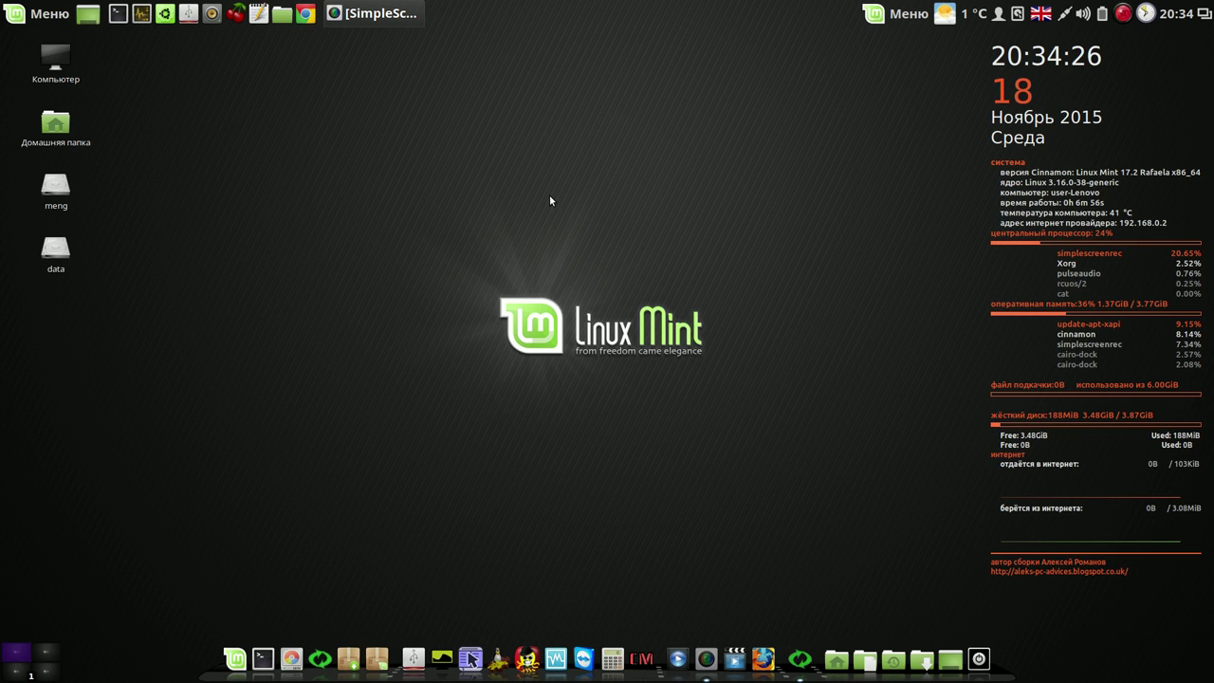